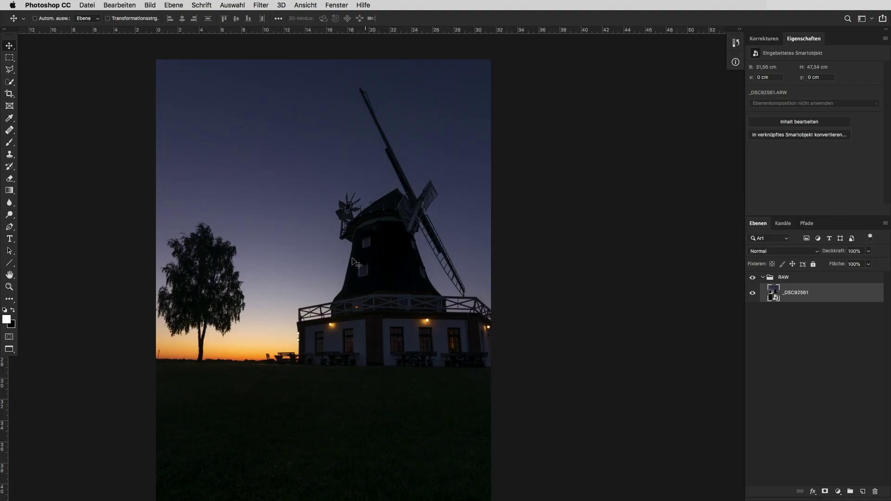
# - Pan the windmill sunset photo into view and turn on the canvas rulers
pyautogui.moveTo(353, 256); pyautogui.dragTo(392, 256)
pyautogui.press('super+r')
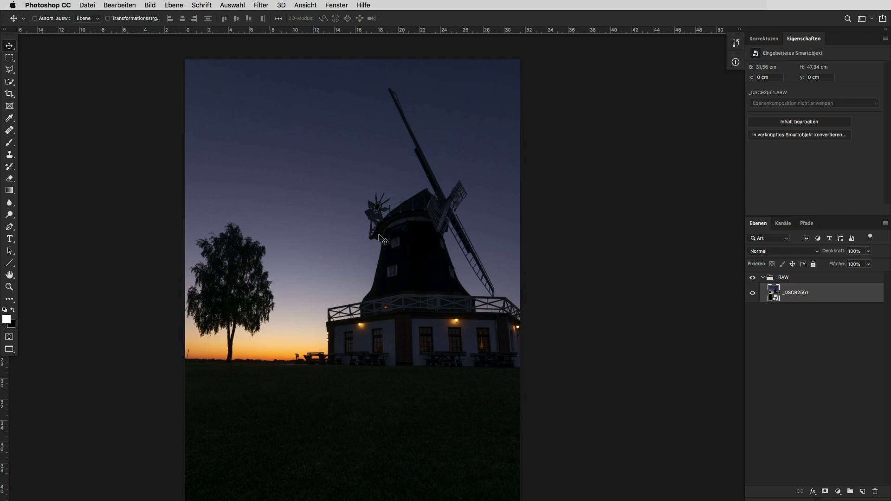
# - In the Channels panel, compare the Blau and Grün channels, returning to Blau
pyautogui.click(782, 224)
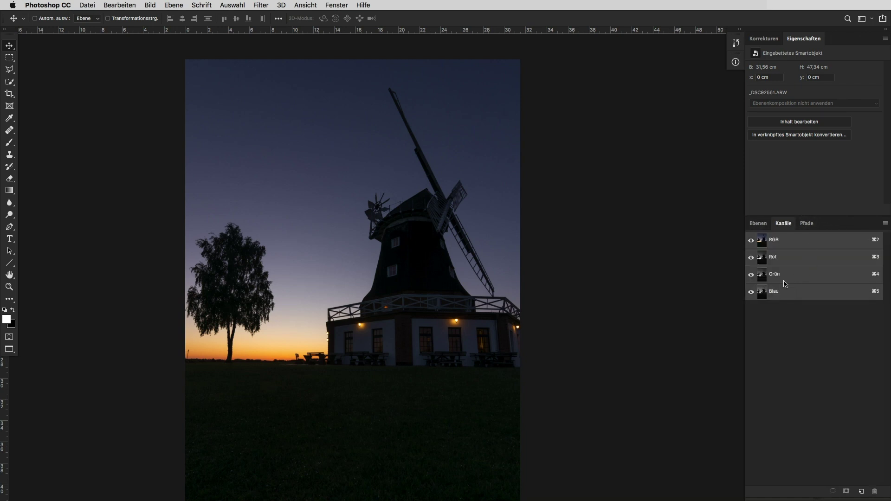
pyautogui.click(798, 263)
pyautogui.click(795, 289)
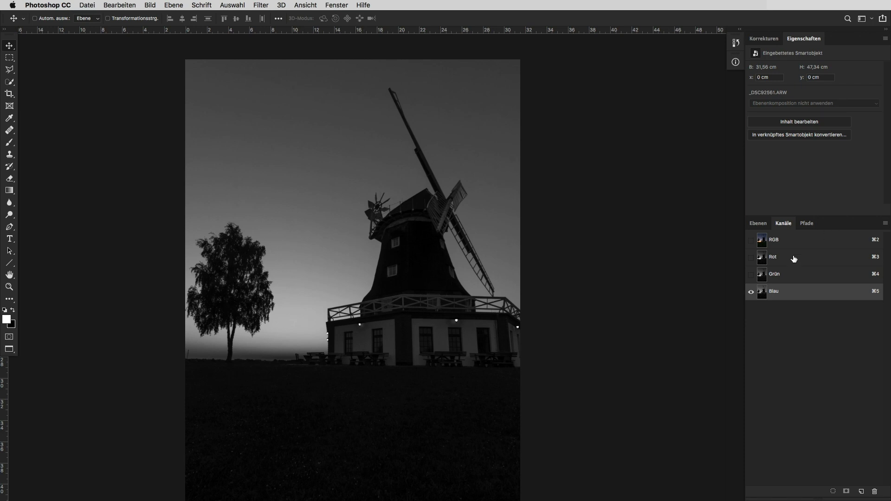
pyautogui.click(802, 277)
pyautogui.click(806, 260)
pyautogui.click(802, 277)
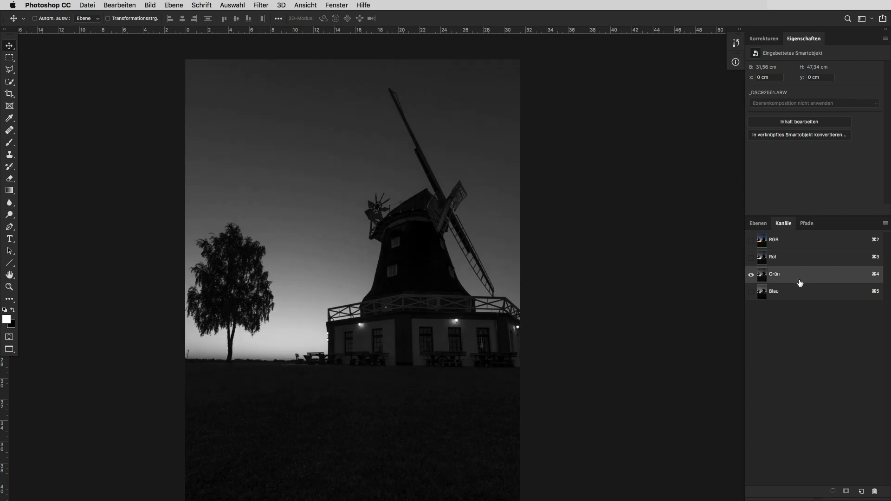
pyautogui.click(799, 291)
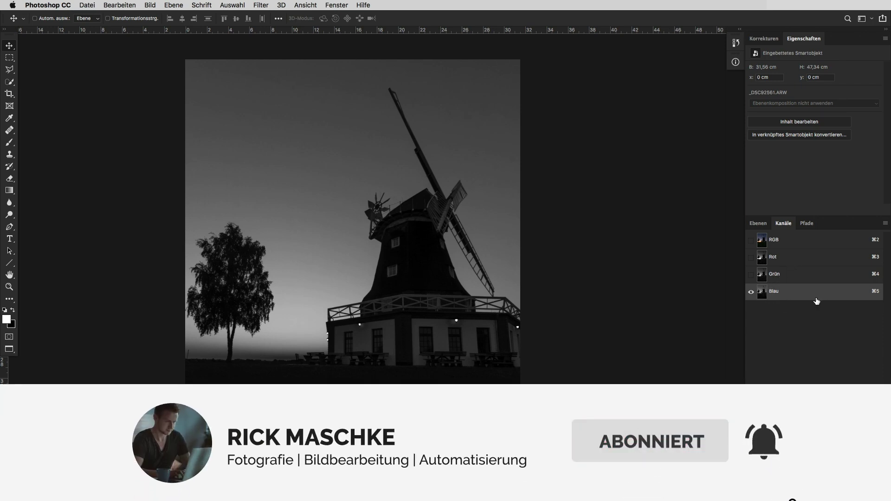
# - Compare Rot and Grün against Blau, ending with only the blue channel displayed
pyautogui.click(821, 259)
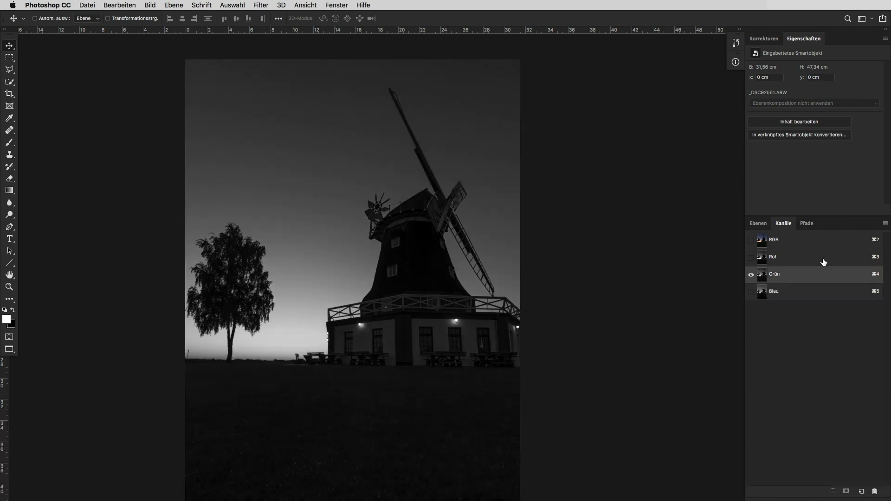
pyautogui.click(815, 277)
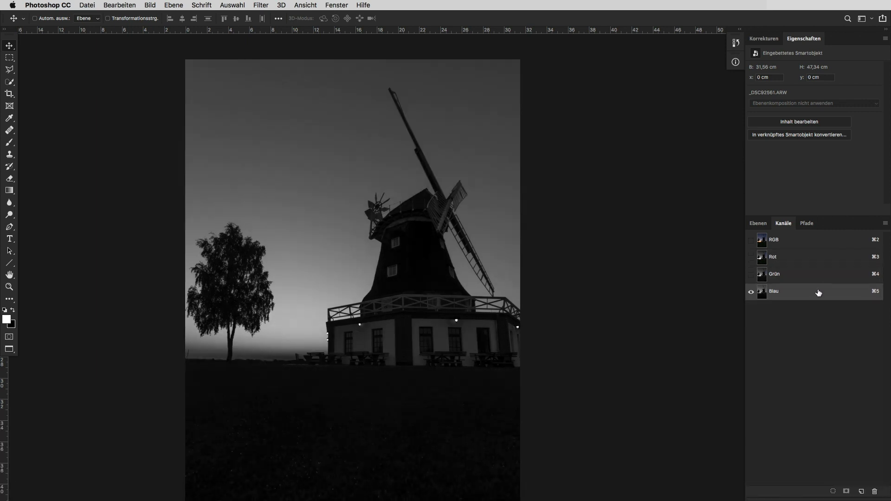
pyautogui.click(818, 278)
pyautogui.click(817, 259)
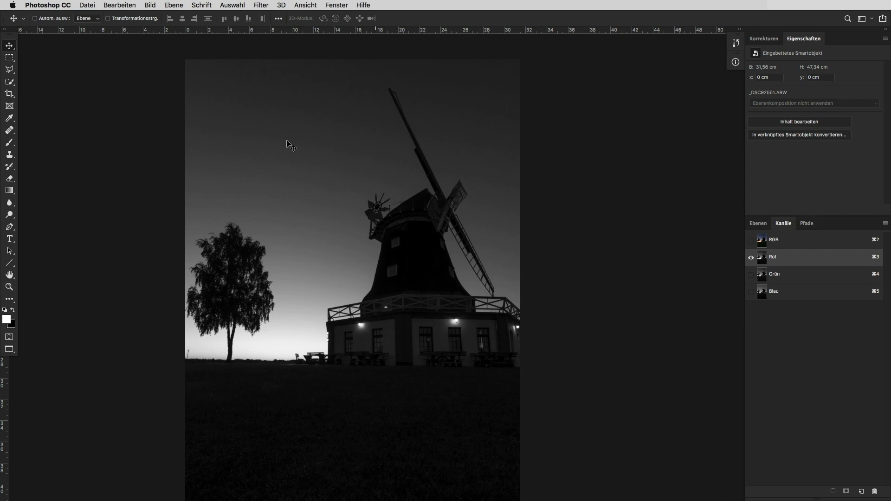
pyautogui.click(797, 289)
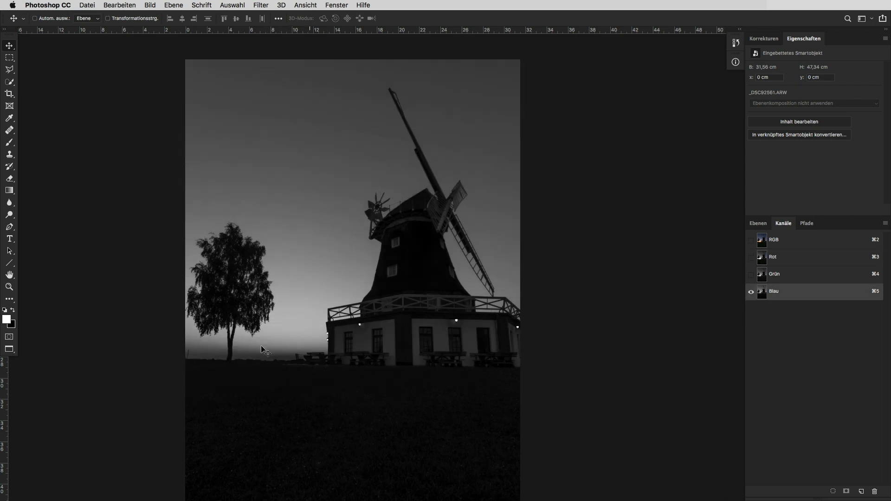
pyautogui.click(806, 281)
pyautogui.click(811, 274)
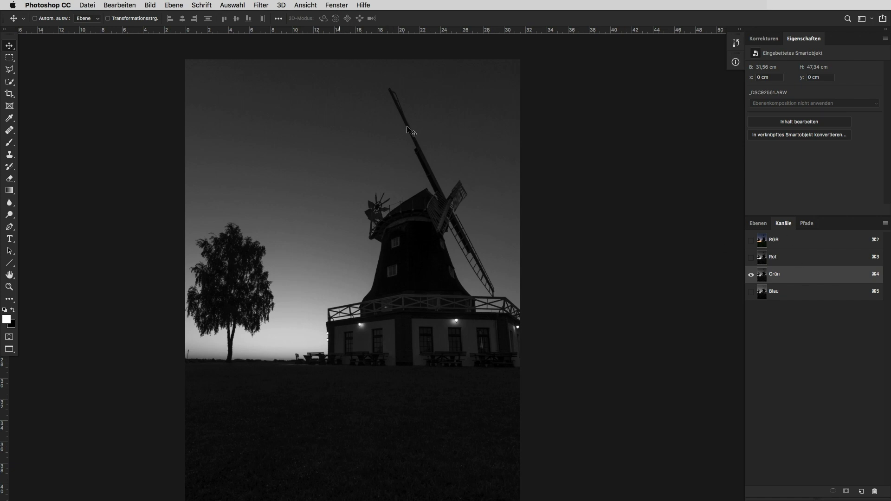
pyautogui.click(785, 292)
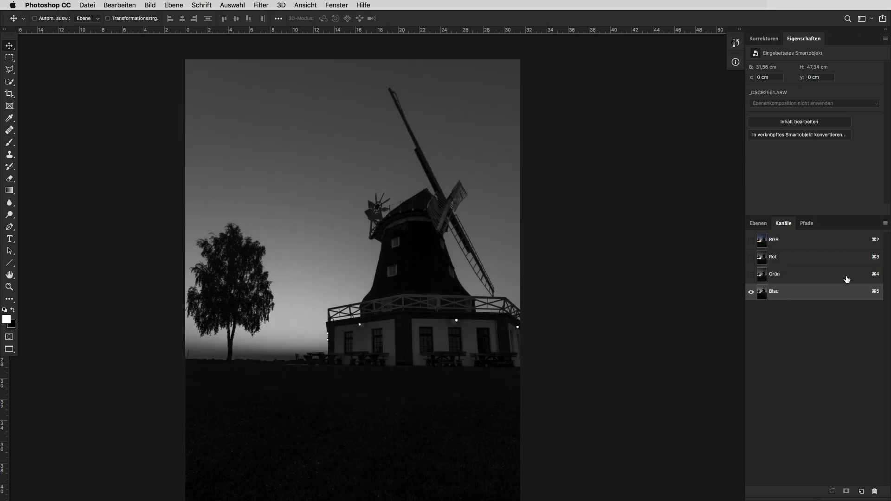
# - Duplicate the Blau channel into a new Blau Kopie channel
pyautogui.moveTo(836, 298); pyautogui.dragTo(861, 490)
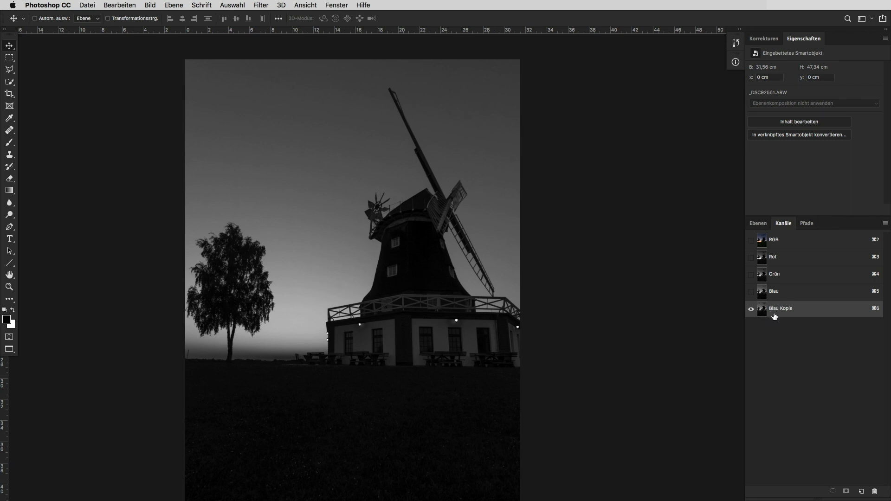
pyautogui.click(125, 6)
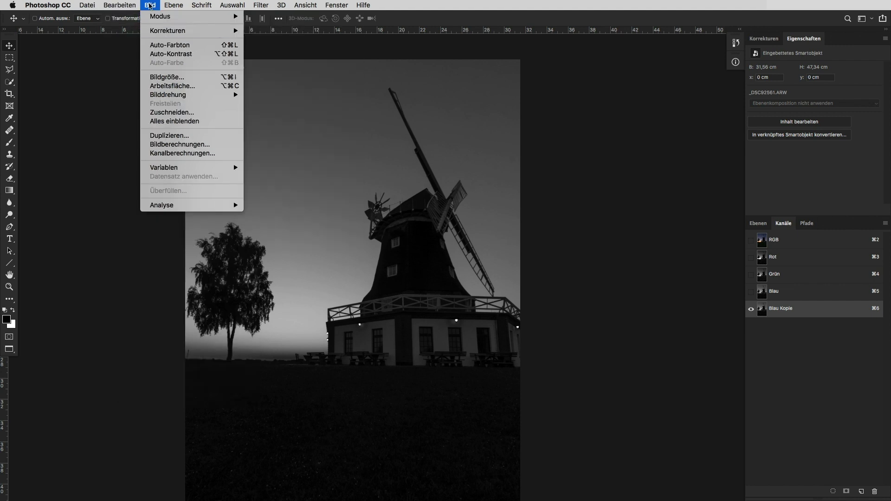
pyautogui.moveTo(168, 31)
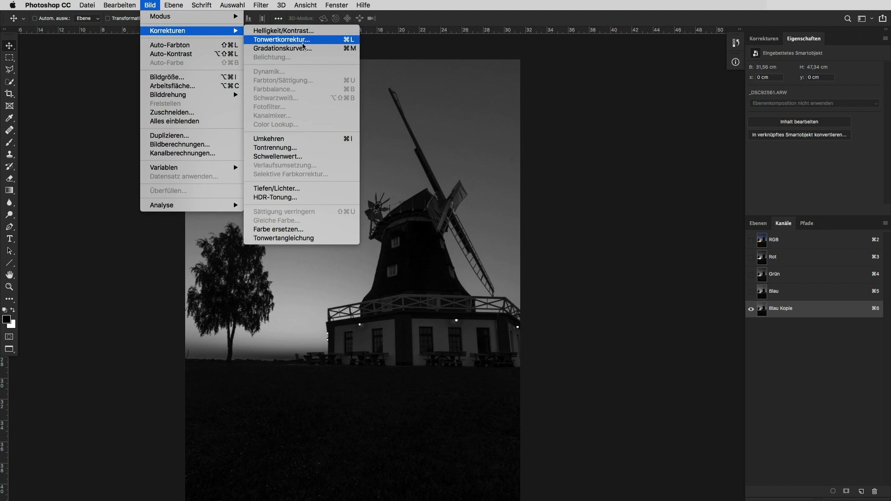
# - Apply Levels to Blau Kopie with white input 90 and midtones 0.66
pyautogui.click(307, 44)
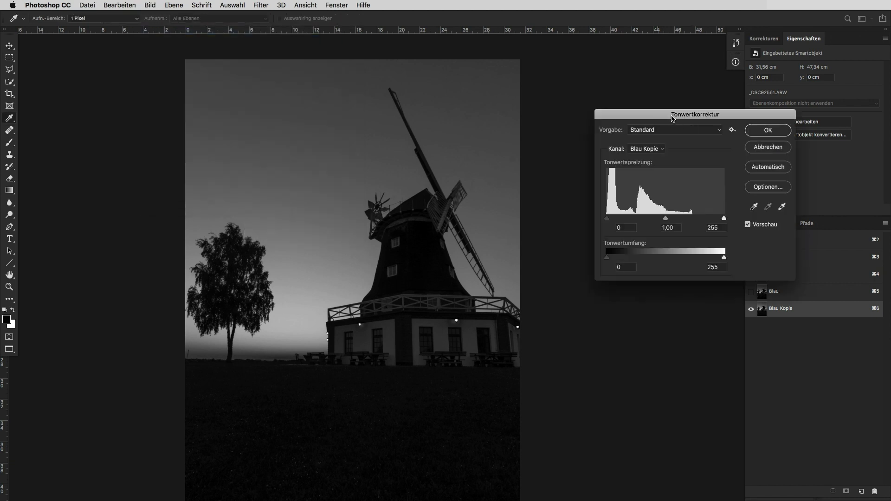
pyautogui.moveTo(672, 117); pyautogui.dragTo(640, 103)
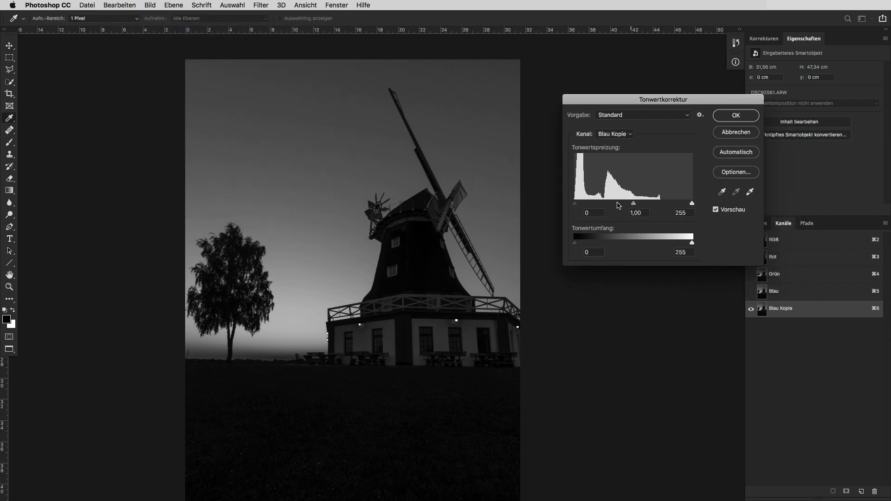
pyautogui.moveTo(692, 204); pyautogui.dragTo(618, 205)
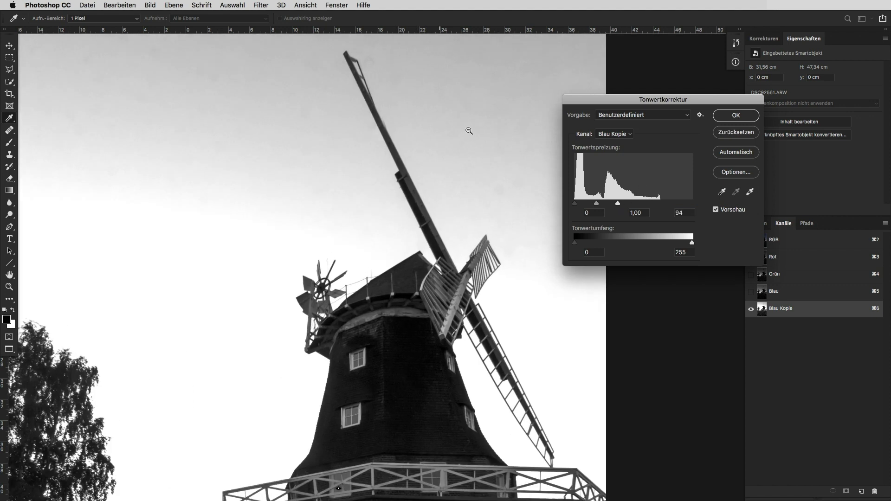
pyautogui.click(435, 124)
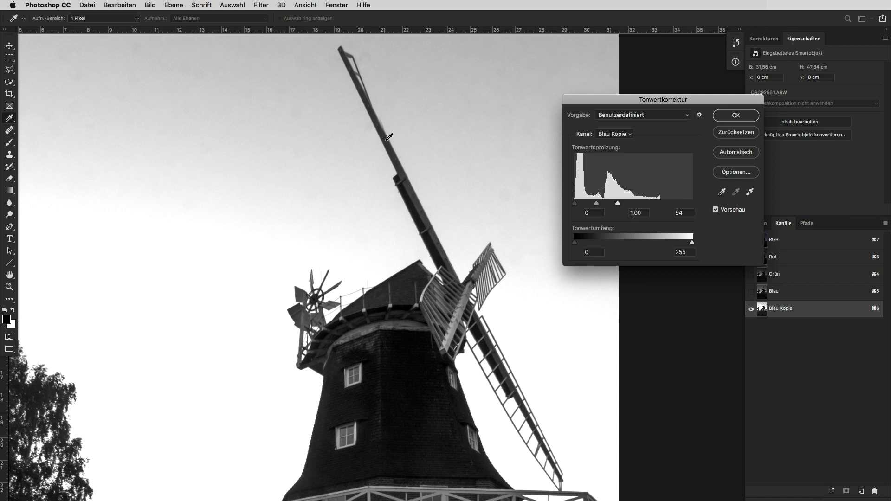
pyautogui.moveTo(411, 244)
pyautogui.mouseDown()
pyautogui.moveTo(335, 142)
pyautogui.moveTo(357, 232)
pyautogui.mouseUp()
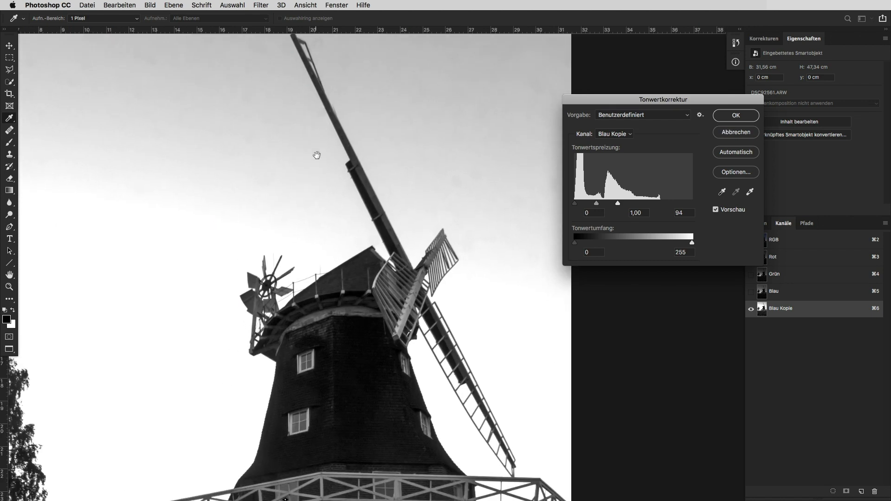
pyautogui.moveTo(316, 155); pyautogui.dragTo(363, 226)
pyautogui.press('super+r')
pyautogui.moveTo(620, 205); pyautogui.dragTo(600, 206)
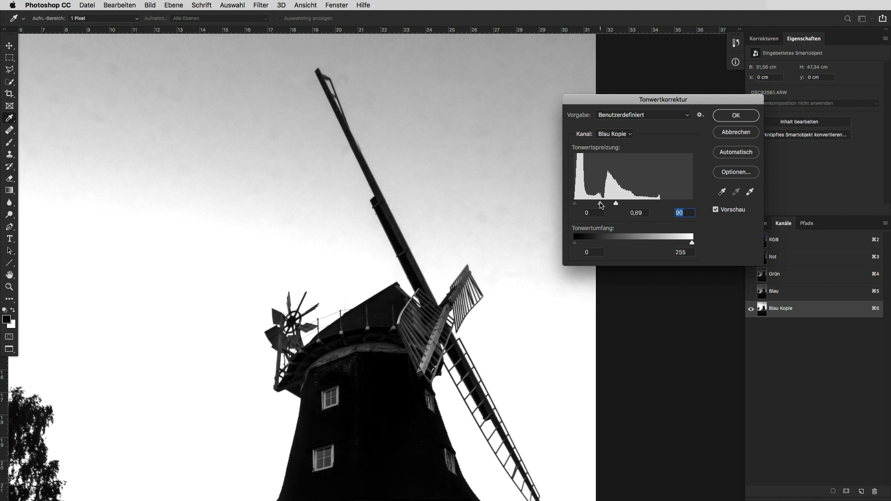
pyautogui.scroll(-5, 325, 241)
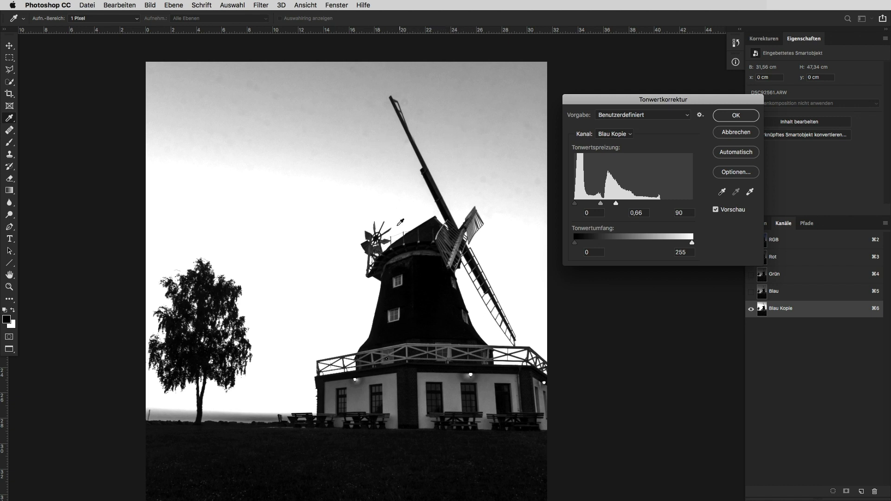
pyautogui.click(741, 116)
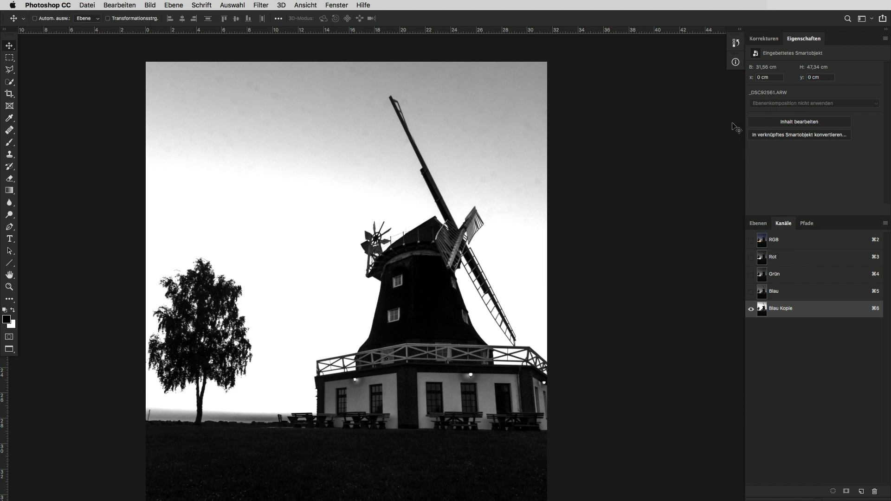
# - Paint white with a smaller brush over the sky above the tree and beside the upper blade
pyautogui.click(9, 142)
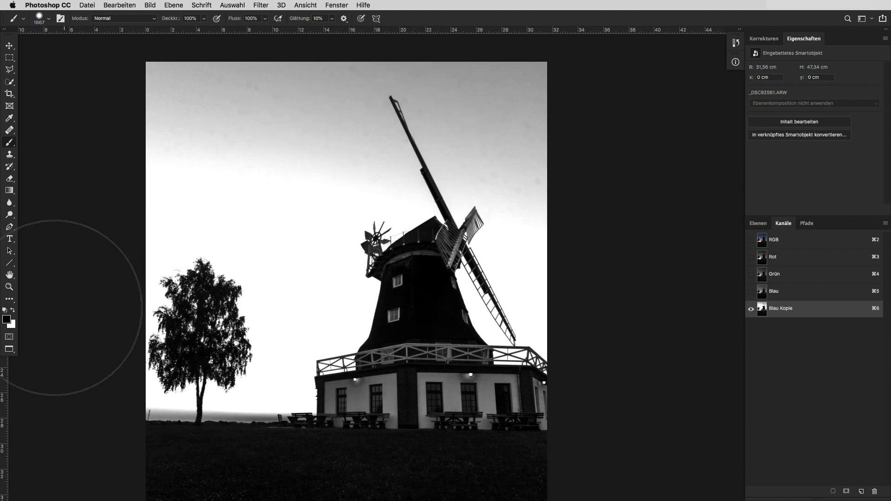
pyautogui.click(13, 310)
pyautogui.moveTo(398, 199); pyautogui.dragTo(357, 195)
pyautogui.moveTo(348, 155)
pyautogui.mouseDown()
pyautogui.moveTo(290, 155)
pyautogui.moveTo(369, 140)
pyautogui.moveTo(371, 125)
pyautogui.moveTo(368, 151)
pyautogui.moveTo(388, 145)
pyautogui.moveTo(394, 169)
pyautogui.moveTo(392, 161)
pyautogui.mouseUp()
pyautogui.keyDown('alt'); pyautogui.scroll(5, 453, 149); pyautogui.keyUp('alt')
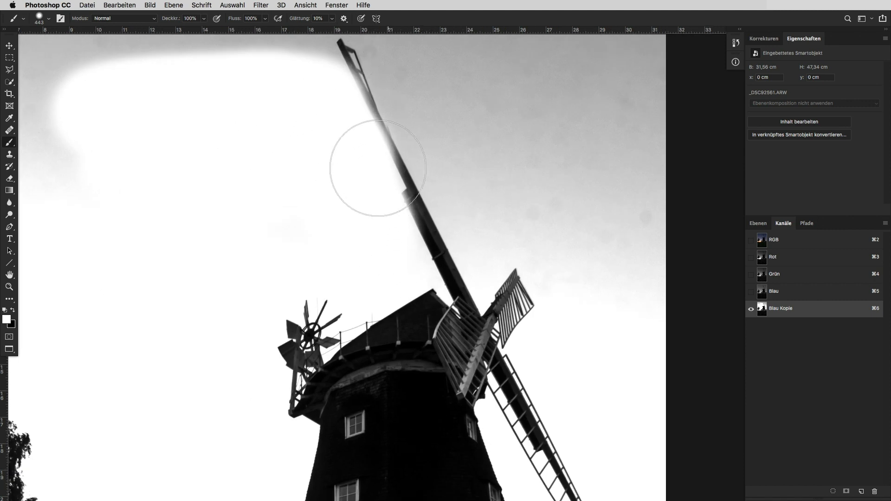
pyautogui.moveTo(358, 196); pyautogui.dragTo(417, 258)
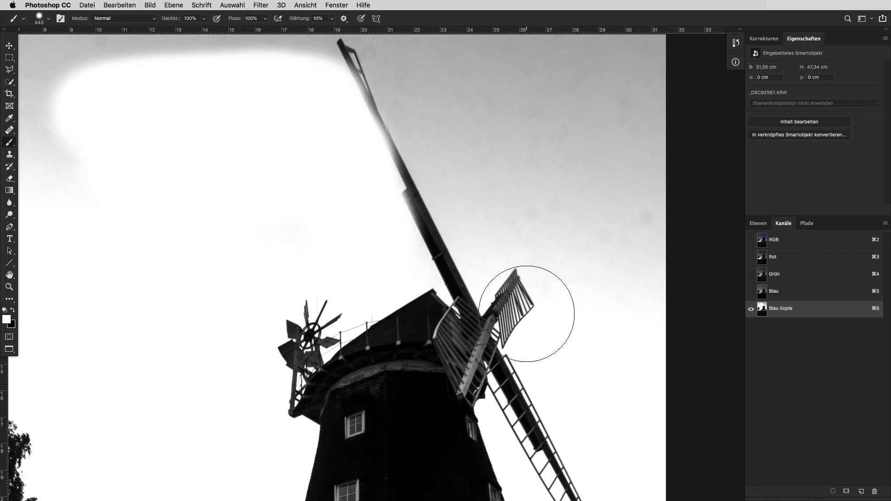
pyautogui.press('super+minus')
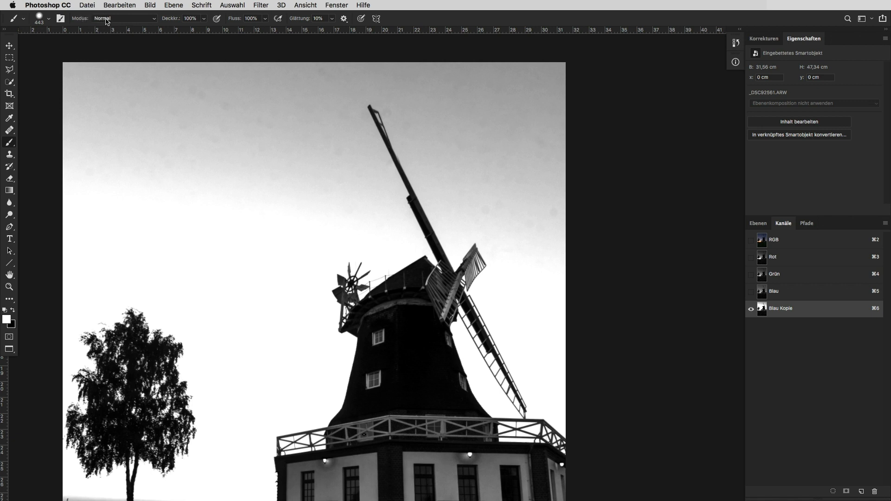
# - Check the RAW group and _DSC92561 layer, then return to the Blau Kopie channel
pyautogui.click(107, 19)
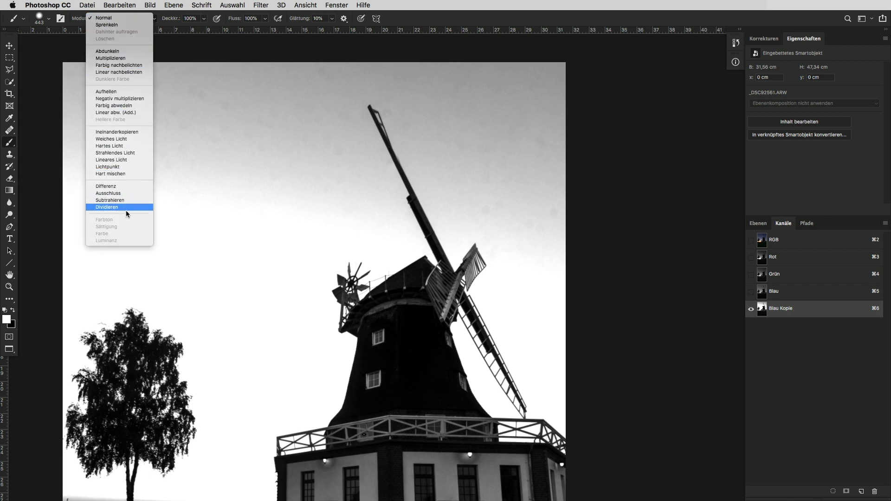
pyautogui.click(761, 228)
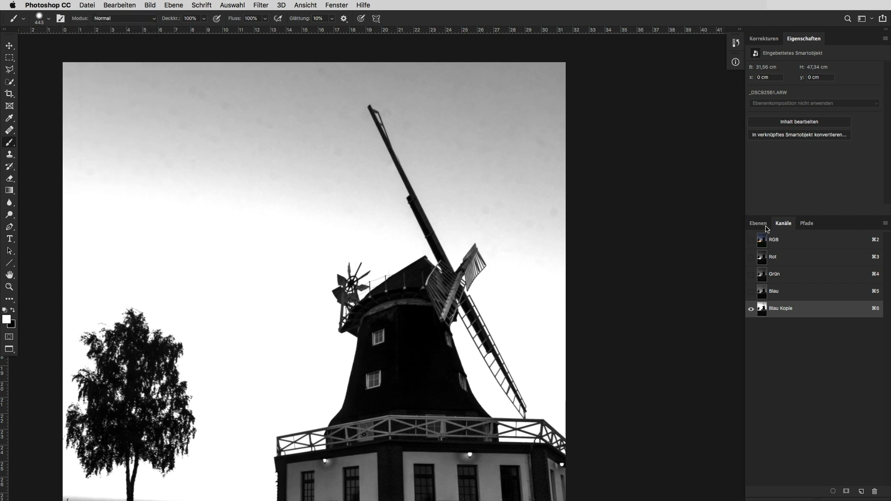
pyautogui.click(785, 278)
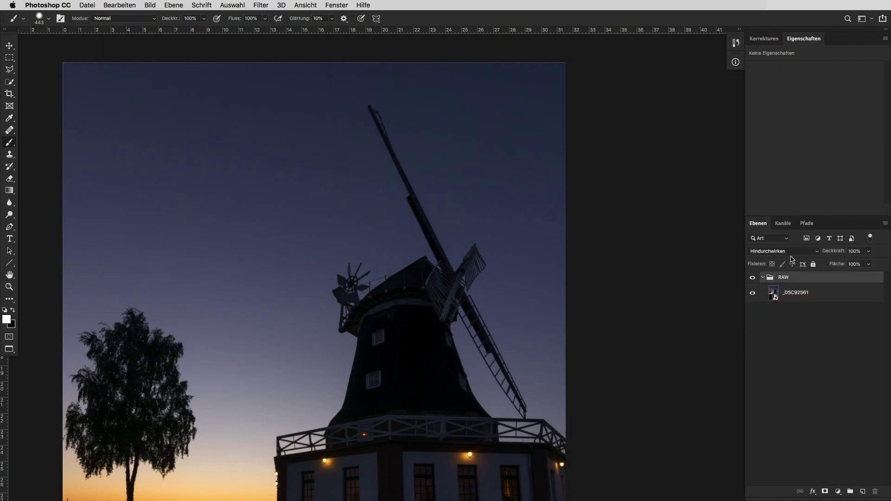
pyautogui.click(792, 251)
pyautogui.click(833, 297)
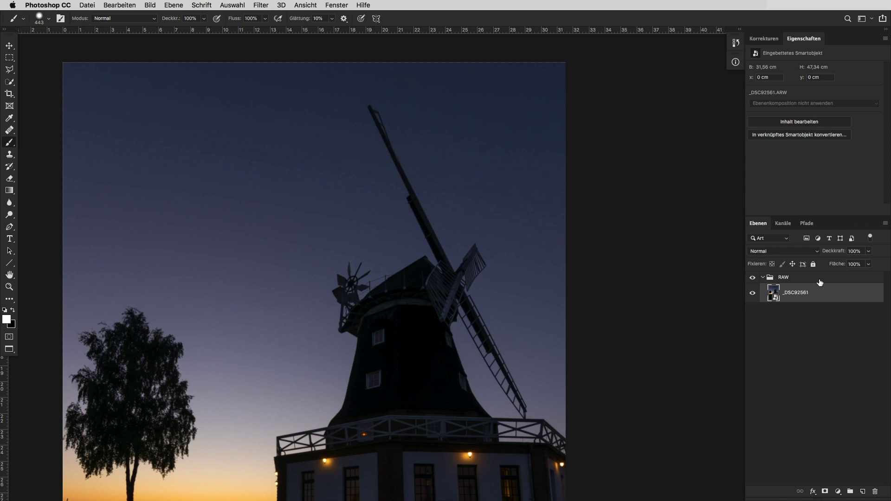
pyautogui.click(786, 227)
pyautogui.click(800, 308)
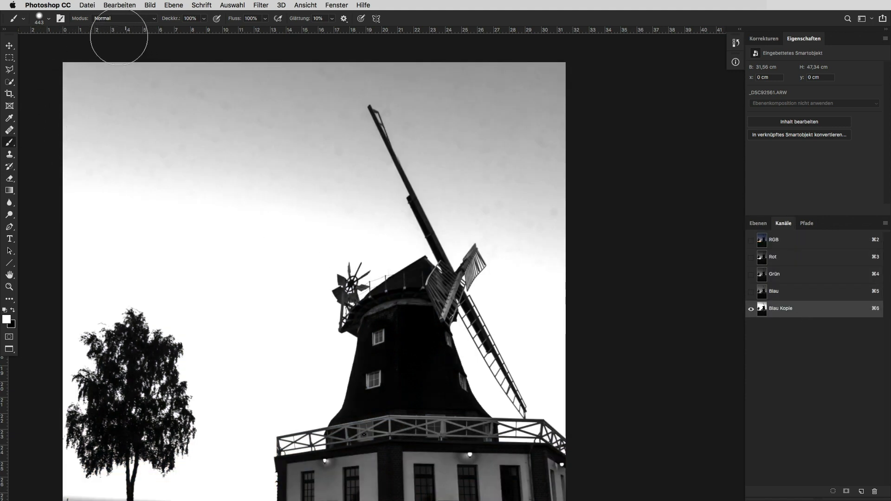
pyautogui.click(121, 18)
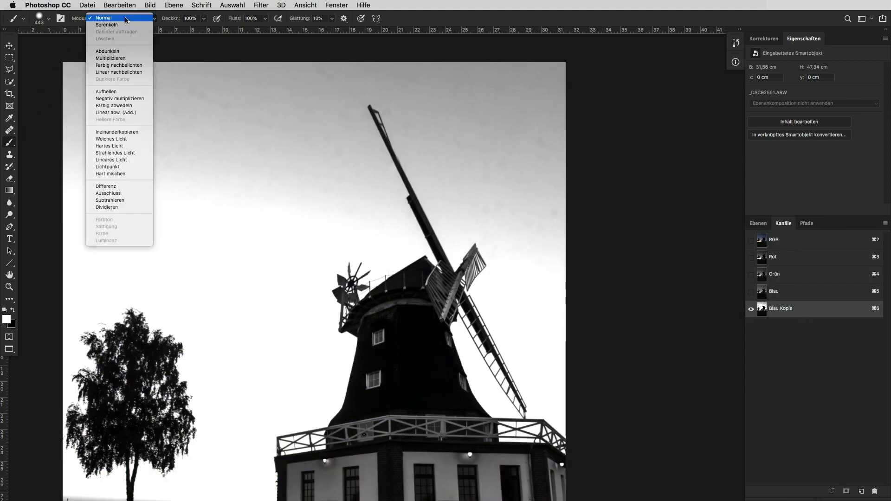
# - Set the brush to Ineinanderkopieren and paint the sky around the windmill blade white
pyautogui.click(134, 133)
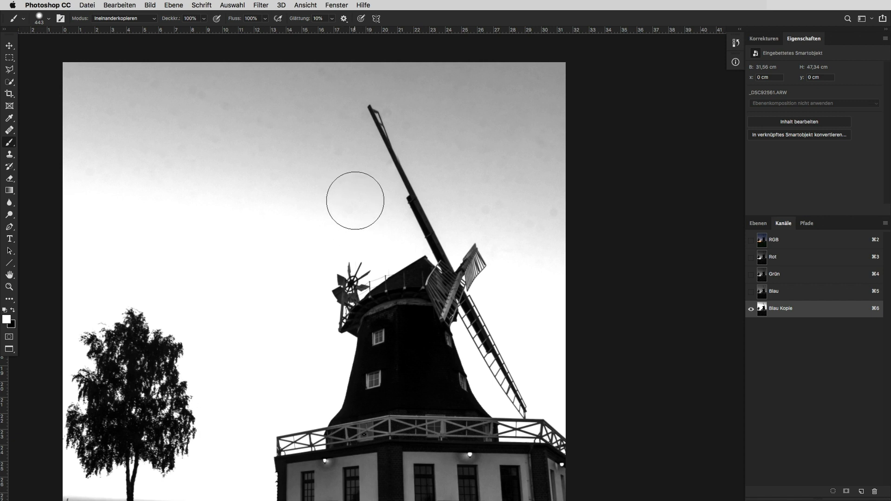
pyautogui.moveTo(370, 199)
pyautogui.mouseDown()
pyautogui.moveTo(355, 200)
pyautogui.moveTo(364, 212)
pyautogui.mouseUp()
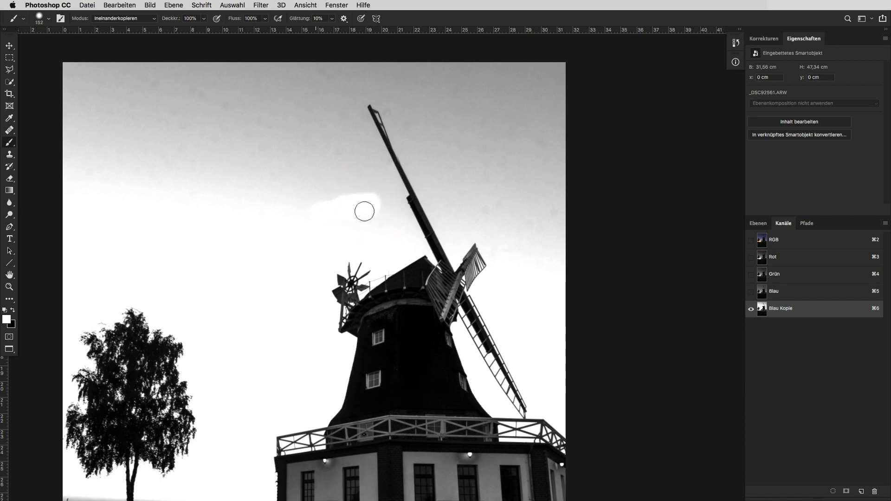
pyautogui.moveTo(300, 217); pyautogui.dragTo(344, 189)
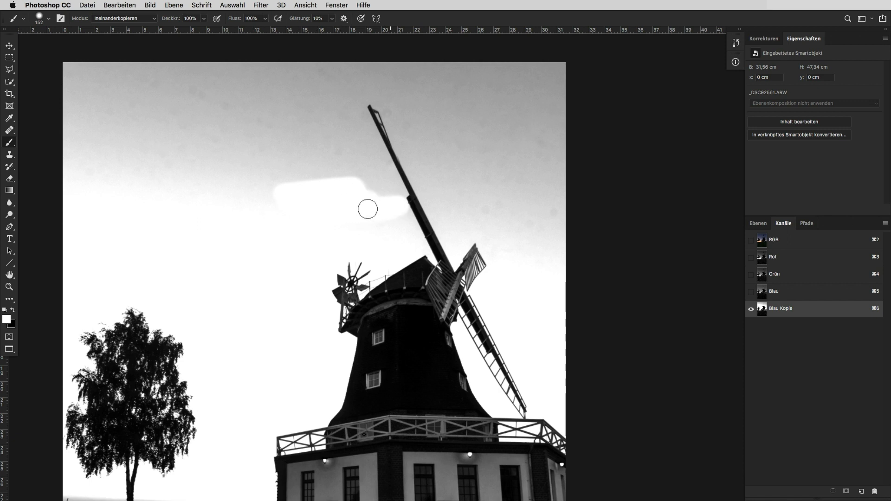
pyautogui.moveTo(381, 204)
pyautogui.mouseDown()
pyautogui.moveTo(341, 182)
pyautogui.moveTo(383, 172)
pyautogui.moveTo(309, 162)
pyautogui.moveTo(363, 150)
pyautogui.mouseUp()
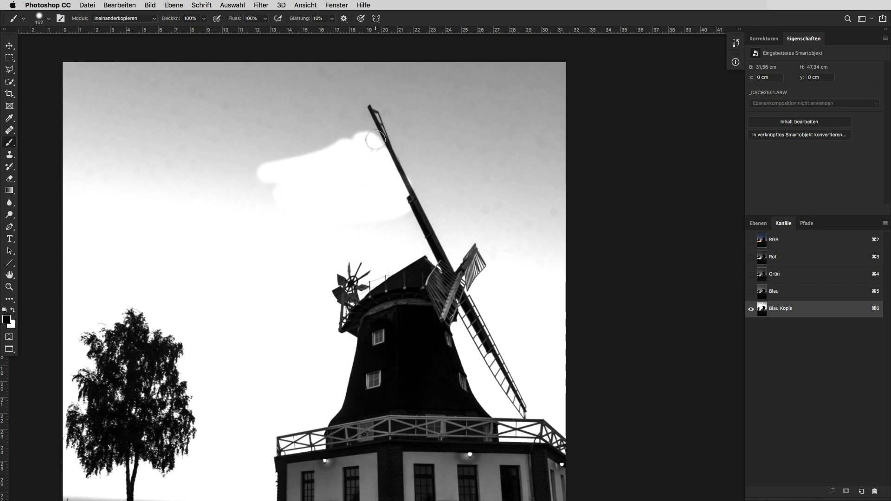
pyautogui.moveTo(394, 162)
pyautogui.mouseDown()
pyautogui.moveTo(445, 256)
pyautogui.moveTo(456, 338)
pyautogui.moveTo(524, 413)
pyautogui.moveTo(540, 416)
pyautogui.mouseUp()
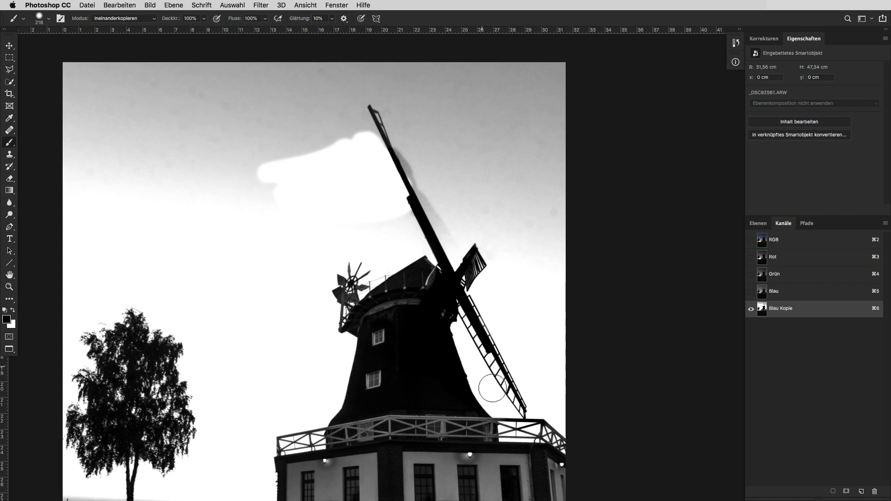
pyautogui.moveTo(415, 207); pyautogui.dragTo(408, 207)
pyautogui.moveTo(392, 143)
pyautogui.mouseDown()
pyautogui.moveTo(420, 134)
pyautogui.moveTo(441, 171)
pyautogui.moveTo(394, 100)
pyautogui.moveTo(446, 185)
pyautogui.moveTo(435, 183)
pyautogui.moveTo(467, 255)
pyautogui.mouseUp()
pyautogui.click(424, 142)
pyautogui.moveTo(362, 86)
pyautogui.mouseDown()
pyautogui.moveTo(350, 116)
pyautogui.moveTo(342, 111)
pyautogui.moveTo(385, 129)
pyautogui.mouseUp()
# - Paint the mill roof, lower walls, windows and benches solid black
pyautogui.press('x')
pyautogui.press('[')
pyautogui.press('[')
pyautogui.press('[')
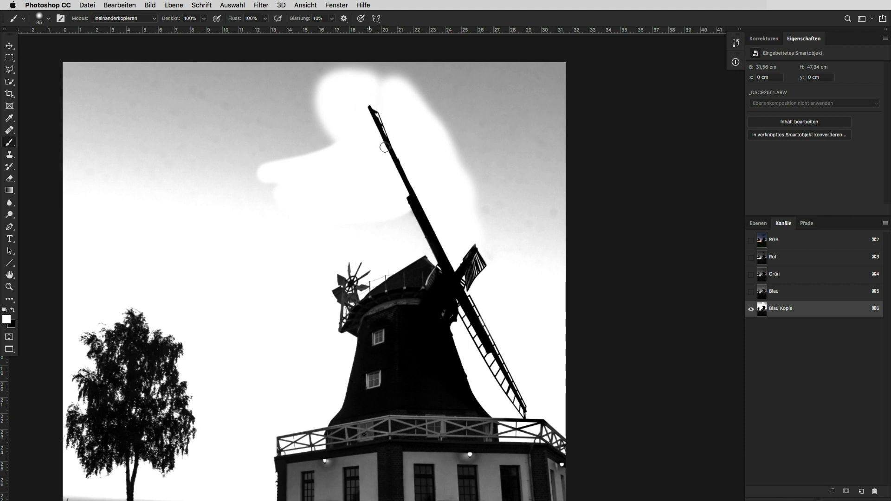
pyautogui.moveTo(392, 180); pyautogui.dragTo(404, 204)
pyautogui.moveTo(398, 249); pyautogui.dragTo(436, 231)
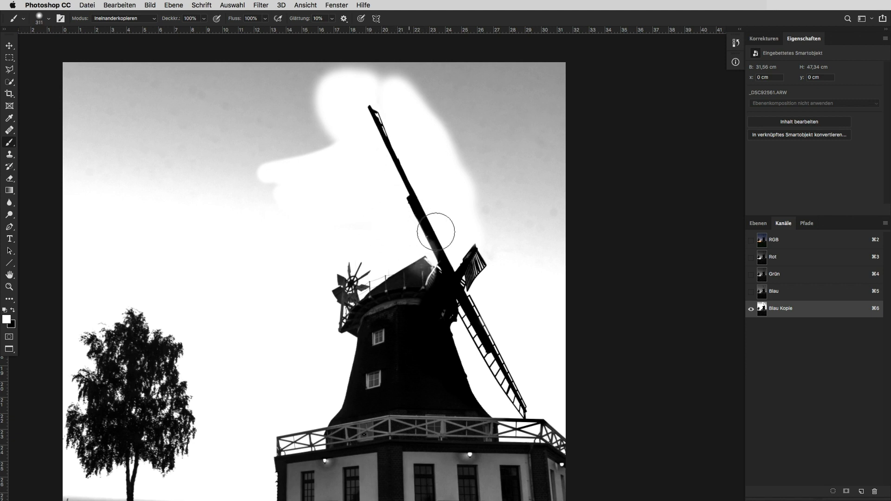
pyautogui.press('x')
pyautogui.moveTo(423, 270)
pyautogui.mouseDown()
pyautogui.moveTo(344, 302)
pyautogui.moveTo(377, 339)
pyautogui.moveTo(398, 335)
pyautogui.moveTo(360, 417)
pyautogui.moveTo(533, 446)
pyautogui.mouseUp()
pyautogui.scroll(-5, 556, 371)
pyautogui.hscroll(2, 556, 372)
pyautogui.moveTo(556, 372)
pyautogui.mouseDown()
pyautogui.moveTo(445, 385)
pyautogui.moveTo(511, 418)
pyautogui.moveTo(368, 418)
pyautogui.moveTo(422, 394)
pyautogui.moveTo(349, 368)
pyautogui.moveTo(225, 372)
pyautogui.moveTo(312, 344)
pyautogui.moveTo(353, 277)
pyautogui.moveTo(308, 239)
pyautogui.moveTo(318, 204)
pyautogui.moveTo(397, 198)
pyautogui.moveTo(405, 235)
pyautogui.moveTo(445, 194)
pyautogui.moveTo(434, 175)
pyautogui.moveTo(432, 182)
pyautogui.mouseUp()
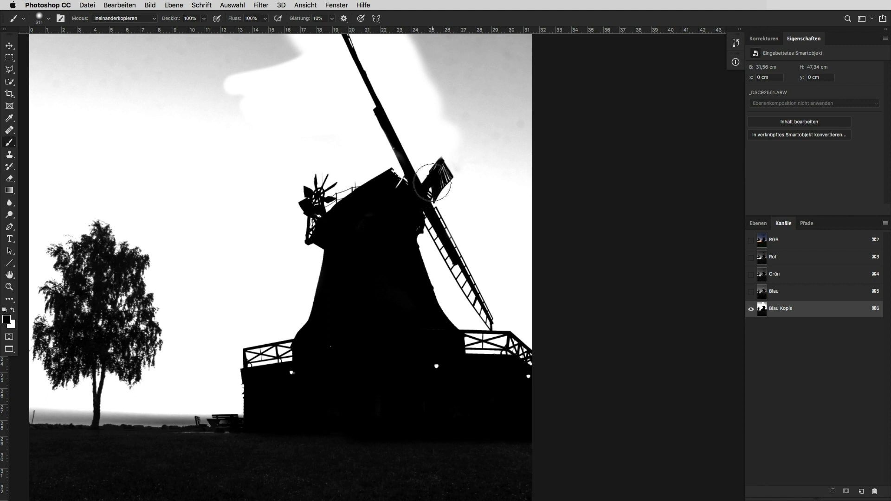
# - Switch the brush to Weiches Licht and tone the Blau Kopie sky in black and white
pyautogui.click(130, 19)
pyautogui.click(129, 27)
pyautogui.press('super+2')
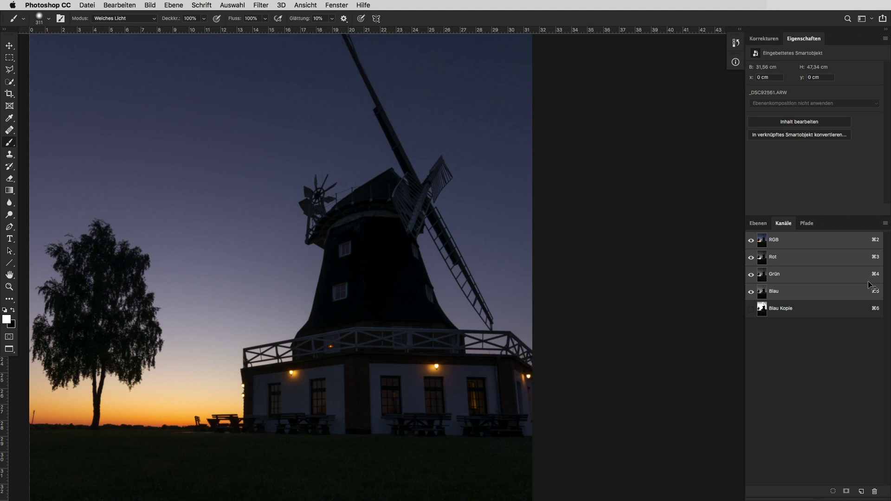
pyautogui.click(808, 310)
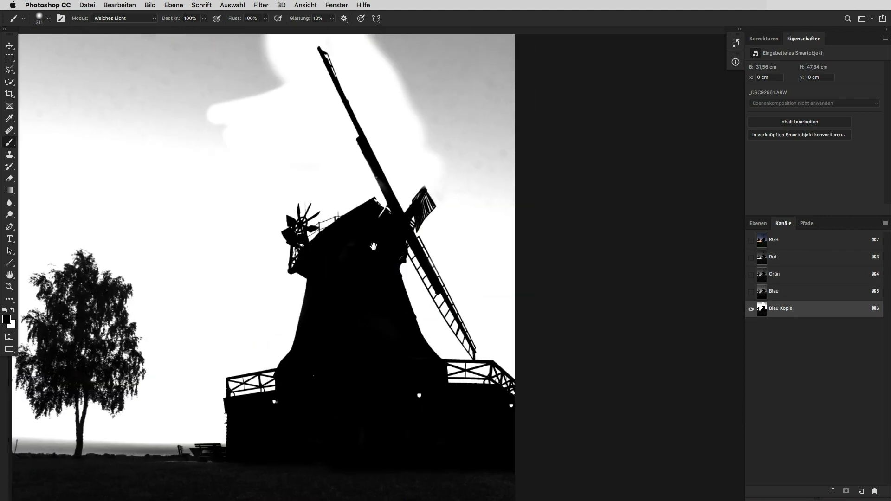
pyautogui.scroll(3, 510, 233)
pyautogui.moveTo(438, 175)
pyautogui.mouseDown()
pyautogui.moveTo(499, 154)
pyautogui.moveTo(414, 143)
pyautogui.moveTo(559, 173)
pyautogui.moveTo(453, 192)
pyautogui.moveTo(483, 201)
pyautogui.mouseUp()
pyautogui.press('x')
pyautogui.scroll(-2, 506, 233)
pyautogui.press('x')
pyautogui.scroll(2, 463, 291)
pyautogui.scroll(-2, 463, 291)
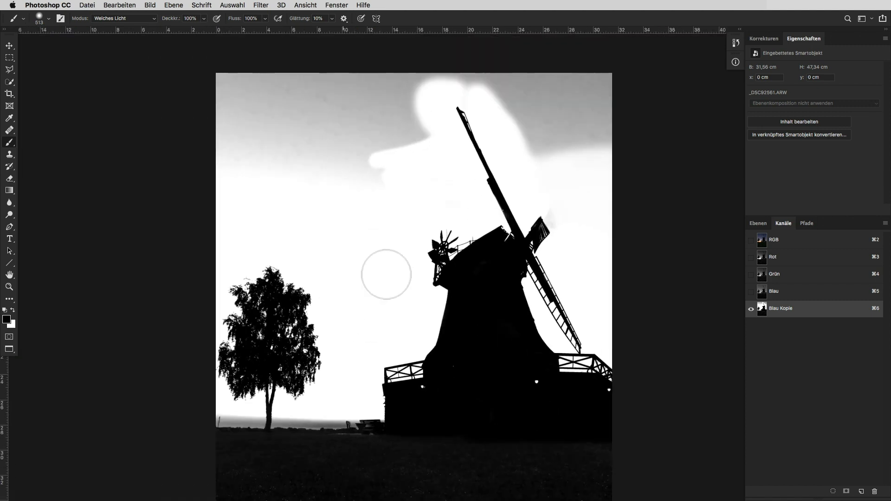
# - Delete the painted Blau Kopie and duplicate Blau into a fresh Blau Kopie
pyautogui.press('super+z')
pyautogui.press('z')
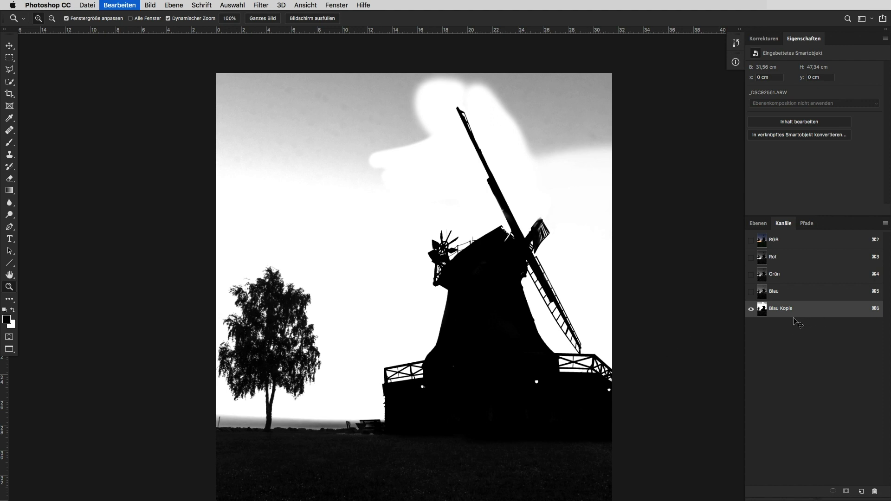
pyautogui.press('super+z')
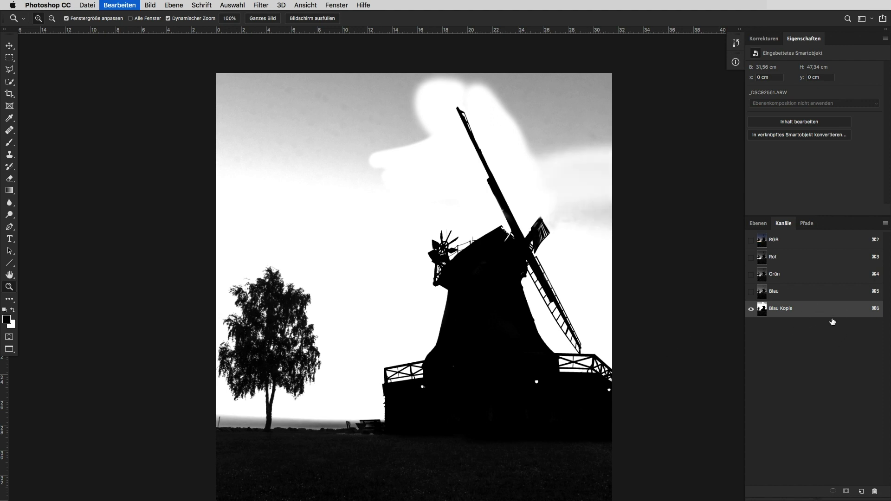
pyautogui.press('v')
pyautogui.moveTo(834, 313)
pyautogui.mouseDown()
pyautogui.moveTo(853, 441)
pyautogui.moveTo(874, 491)
pyautogui.mouseUp()
pyautogui.moveTo(798, 291); pyautogui.dragTo(861, 491)
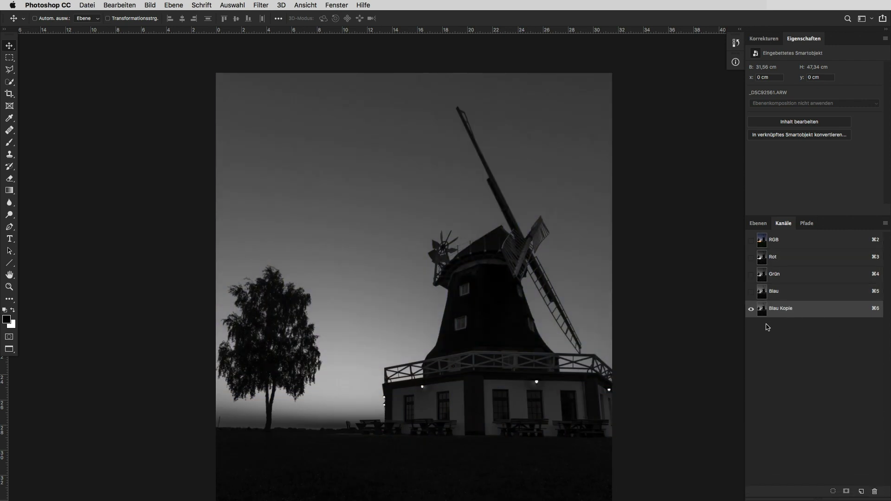
# - Apply Levels to the fresh Blau Kopie with white input 74 and darker midtones
pyautogui.press('super+l')
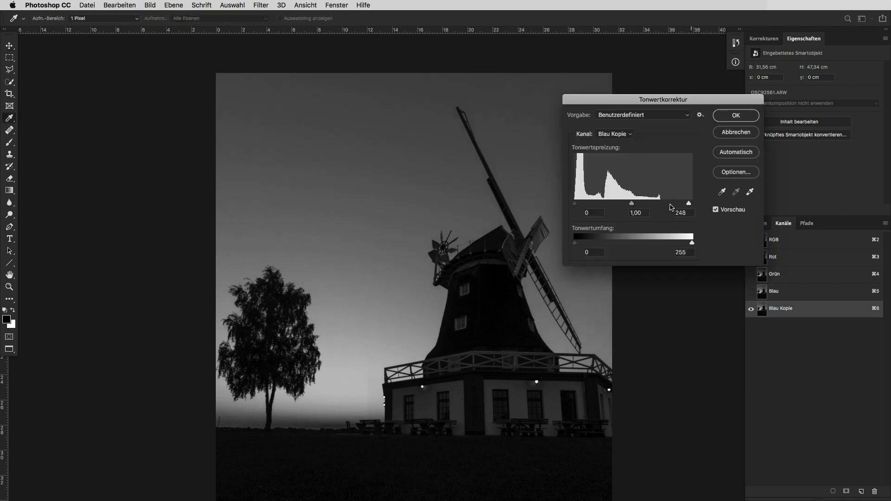
pyautogui.moveTo(670, 204); pyautogui.dragTo(609, 204)
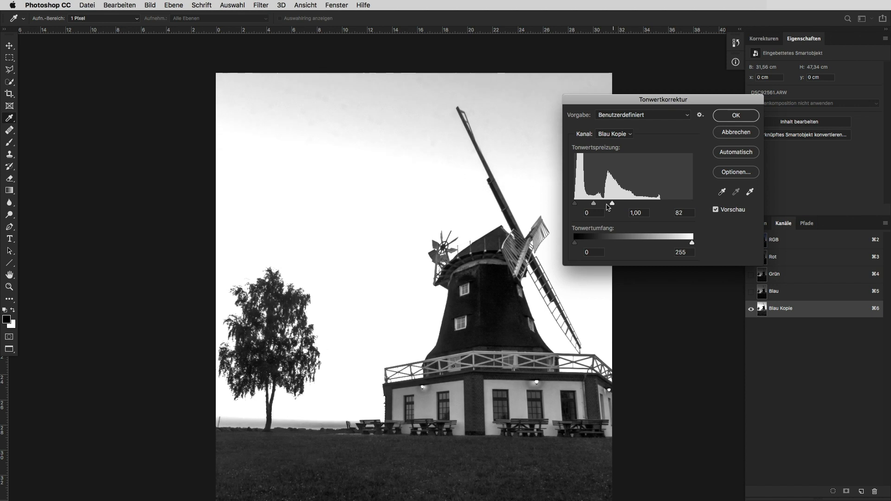
pyautogui.moveTo(595, 203); pyautogui.dragTo(609, 205)
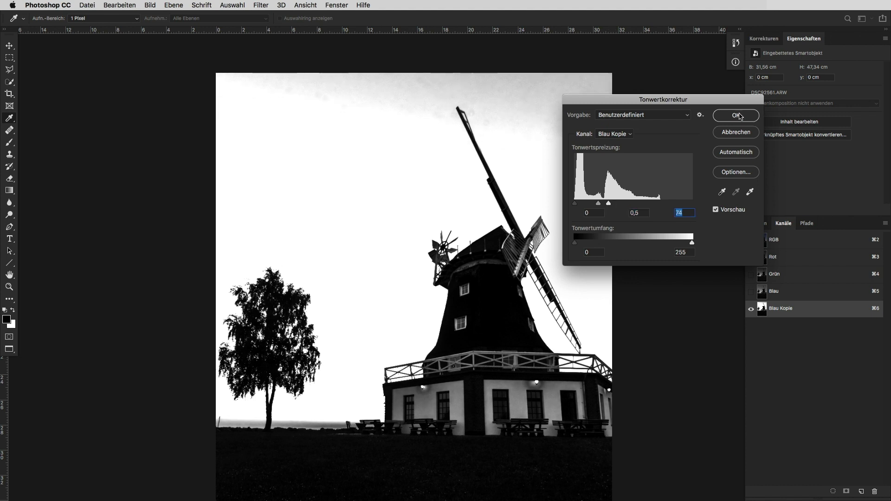
pyautogui.click(741, 116)
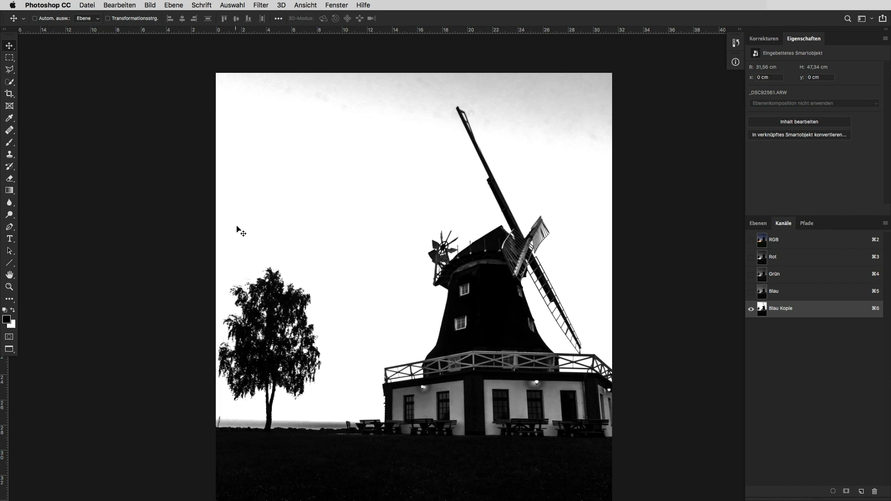
# - With a Weiches Licht brush, blacken the mill body and whiten the sky around the upper blade tip
pyautogui.press('b')
pyautogui.press('x')
pyautogui.click(123, 18)
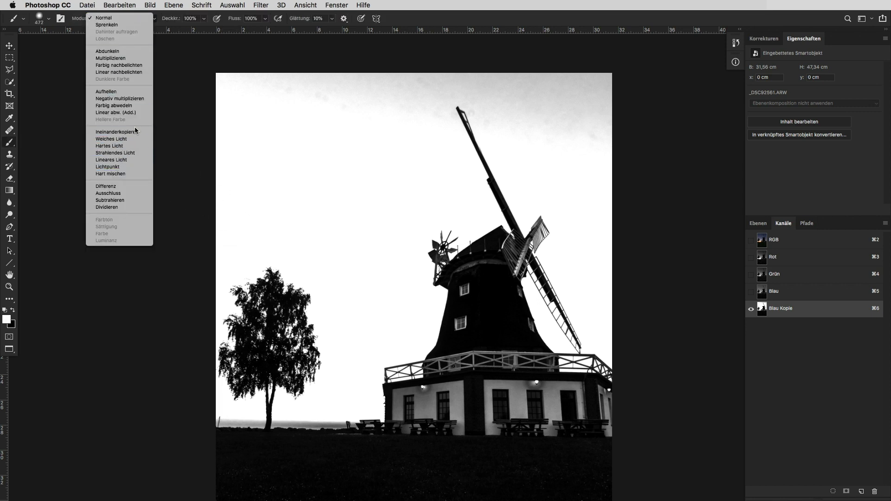
pyautogui.click(134, 139)
pyautogui.press('x')
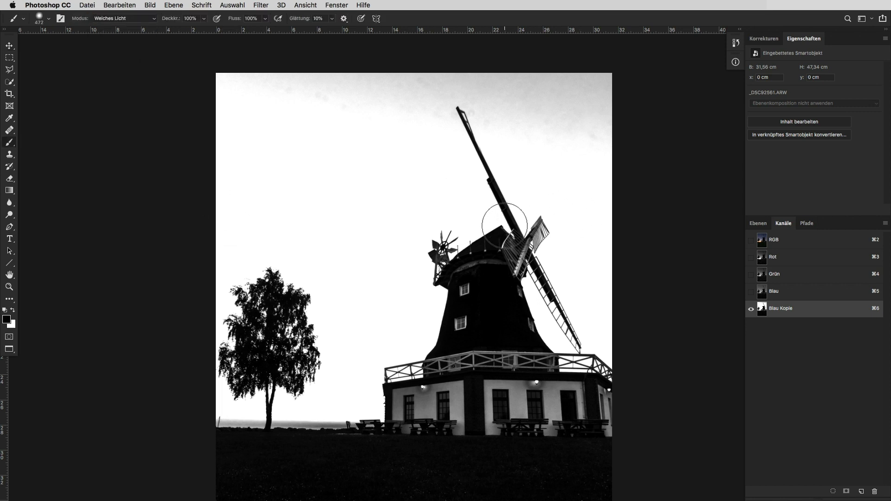
pyautogui.press('[')
pyautogui.moveTo(540, 233)
pyautogui.mouseDown()
pyautogui.moveTo(548, 293)
pyautogui.moveTo(530, 237)
pyautogui.mouseUp()
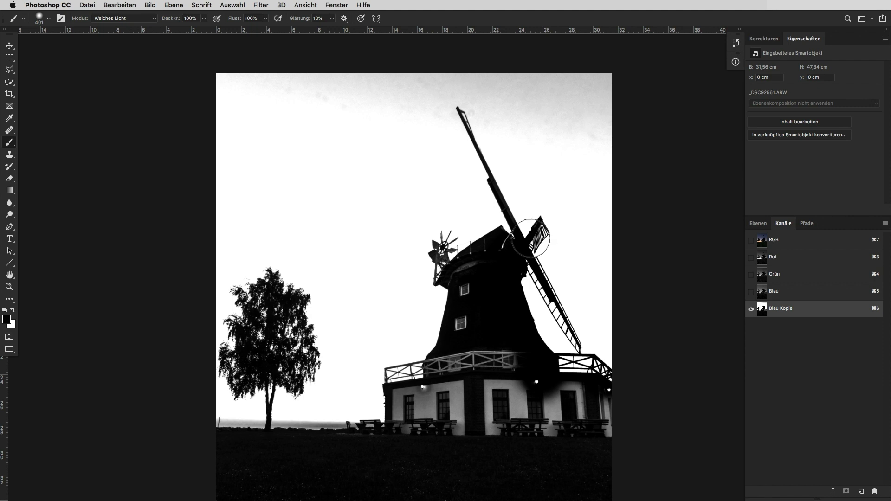
pyautogui.press('[')
pyautogui.press('[')
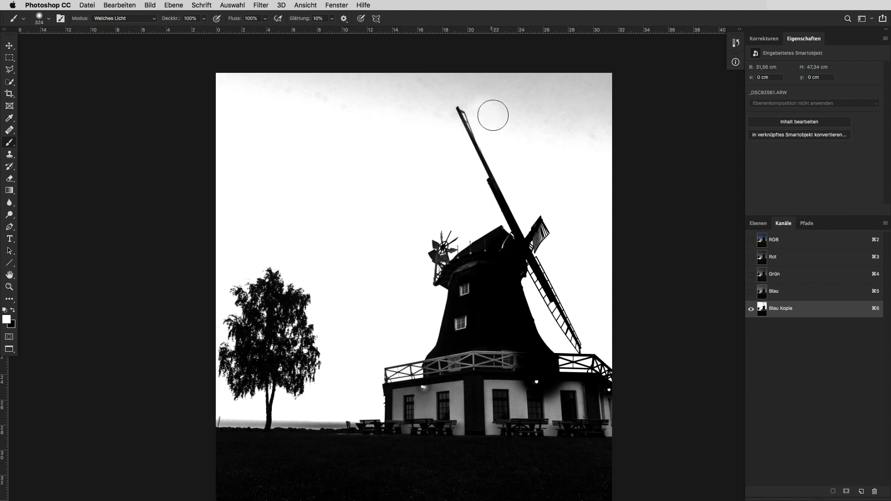
pyautogui.moveTo(494, 113); pyautogui.dragTo(462, 101)
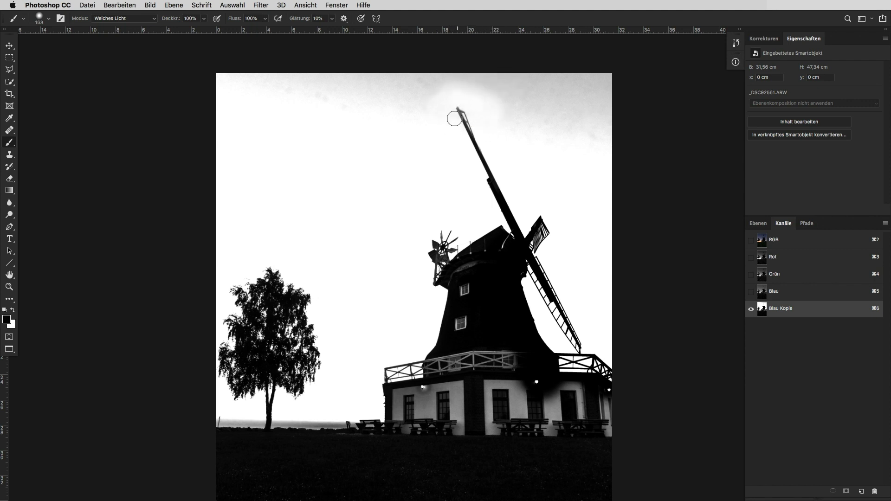
pyautogui.moveTo(462, 121); pyautogui.dragTo(478, 134)
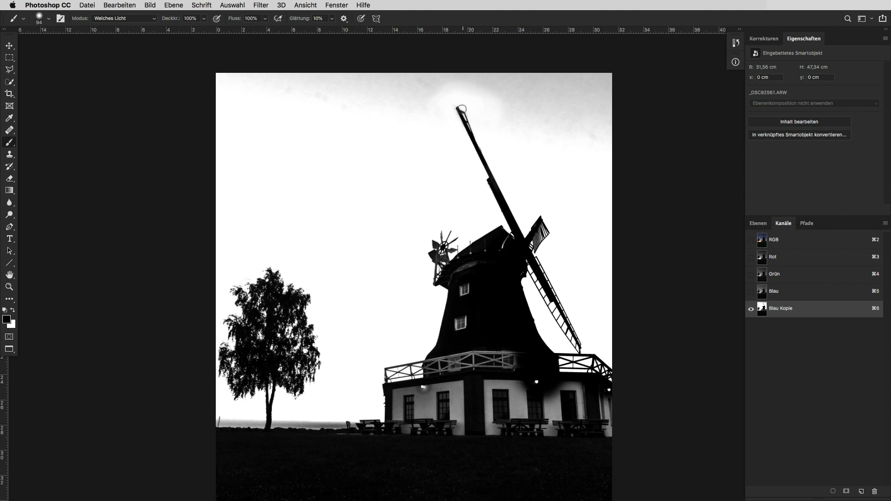
# - Paint the mill windows and railing solid black, adjusting brush size as needed
pyautogui.moveTo(481, 119)
pyautogui.mouseDown()
pyautogui.moveTo(523, 129)
pyautogui.moveTo(657, 96)
pyautogui.moveTo(330, 90)
pyautogui.moveTo(444, 76)
pyautogui.mouseUp()
pyautogui.press('x')
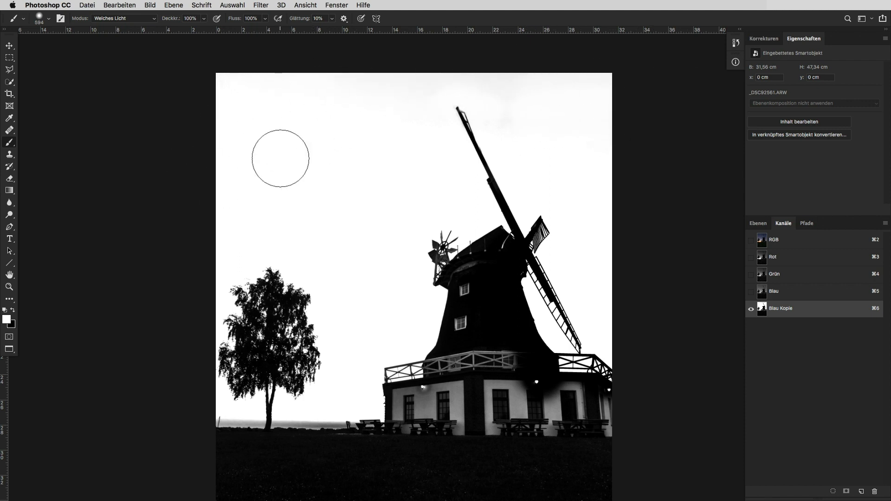
pyautogui.scroll(-3, 431, 239)
pyautogui.press('x')
pyautogui.moveTo(497, 253)
pyautogui.mouseDown()
pyautogui.moveTo(504, 296)
pyautogui.moveTo(416, 314)
pyautogui.moveTo(454, 360)
pyautogui.moveTo(594, 341)
pyautogui.moveTo(648, 354)
pyautogui.moveTo(662, 368)
pyautogui.moveTo(493, 315)
pyautogui.moveTo(467, 292)
pyautogui.mouseUp()
pyautogui.moveTo(559, 316); pyautogui.dragTo(540, 323)
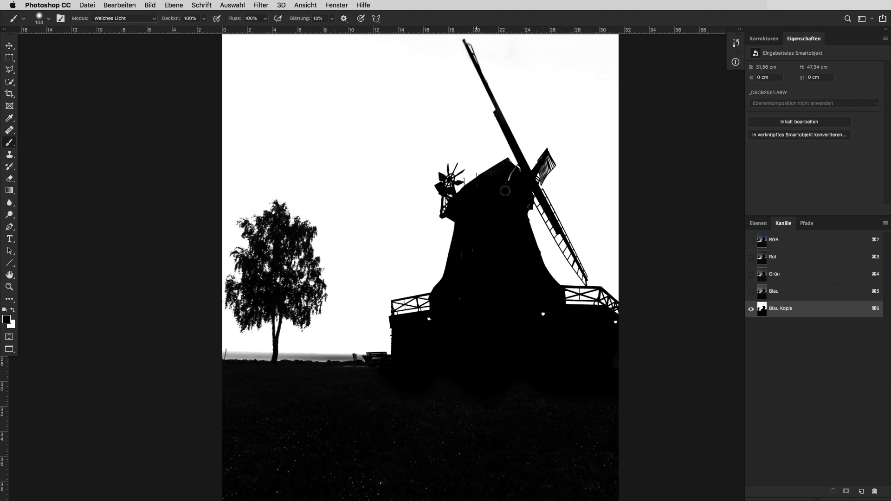
pyautogui.moveTo(377, 305); pyautogui.dragTo(400, 305)
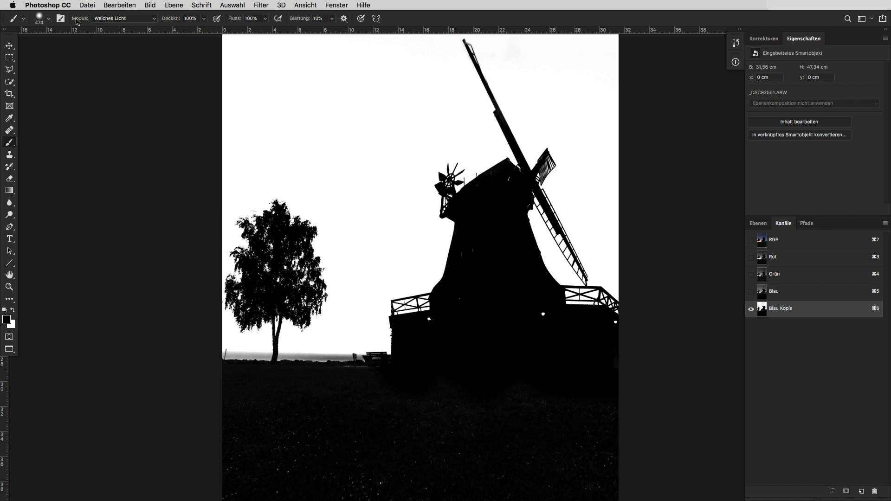
# - Set the brush to Normal blending with black as the painting colour
pyautogui.press('x')
pyautogui.scroll(-3, 443, 259)
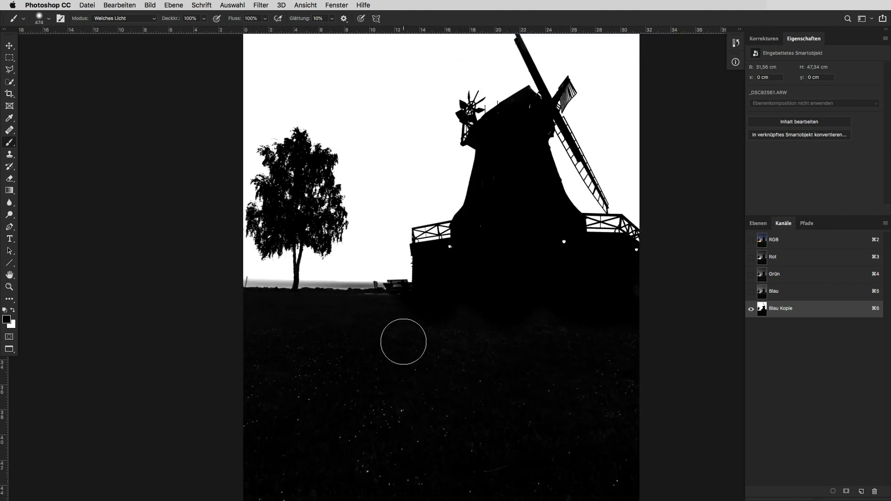
pyautogui.press('x')
pyautogui.click(121, 19)
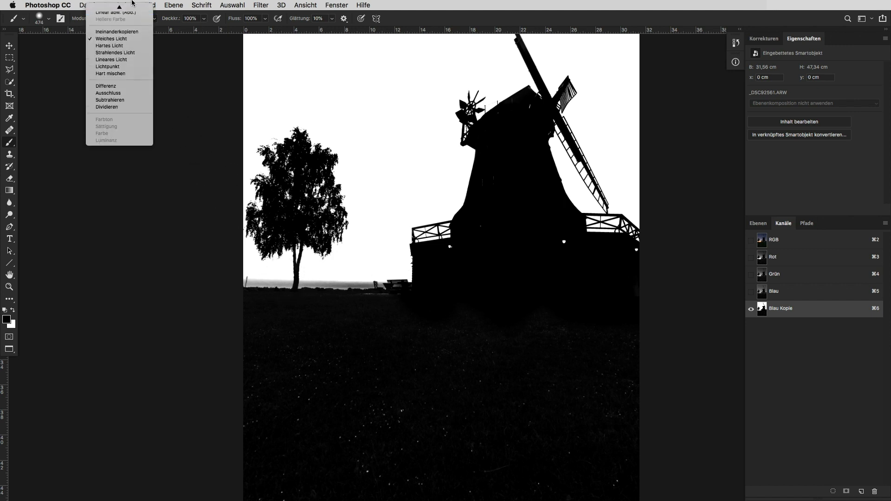
pyautogui.click(104, 7)
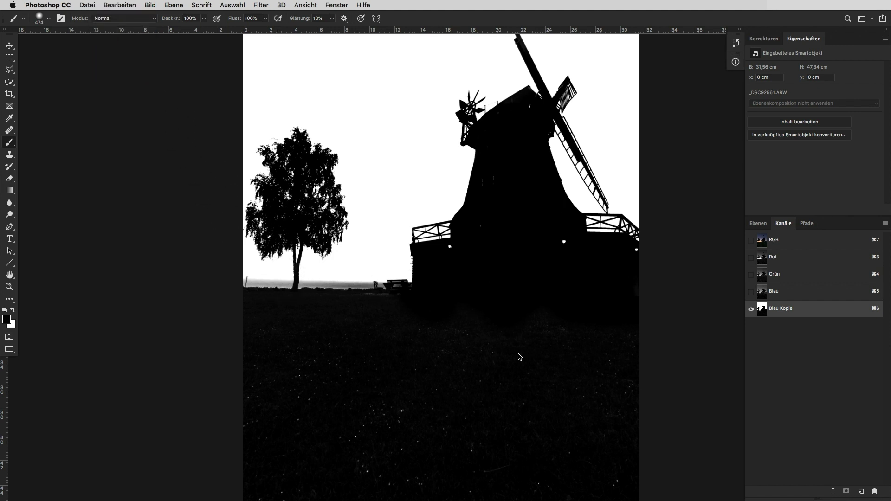
pyautogui.scroll(-3, 520, 355)
# - Paint the ground and lower mill solid black in Blau Kopie, then zoom out to view the whole channel
pyautogui.moveTo(479, 320)
pyautogui.mouseDown()
pyautogui.moveTo(92, 325)
pyautogui.moveTo(480, 357)
pyautogui.moveTo(770, 436)
pyautogui.mouseUp()
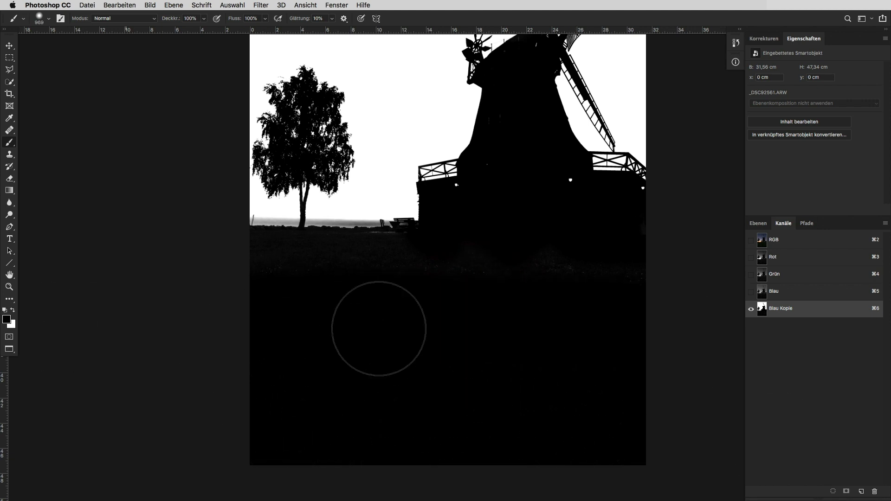
pyautogui.moveTo(425, 294)
pyautogui.mouseDown()
pyautogui.moveTo(434, 291)
pyautogui.moveTo(302, 279)
pyautogui.moveTo(462, 282)
pyautogui.moveTo(243, 277)
pyautogui.moveTo(434, 279)
pyautogui.moveTo(322, 278)
pyautogui.moveTo(493, 259)
pyautogui.moveTo(450, 229)
pyautogui.moveTo(448, 285)
pyautogui.mouseUp()
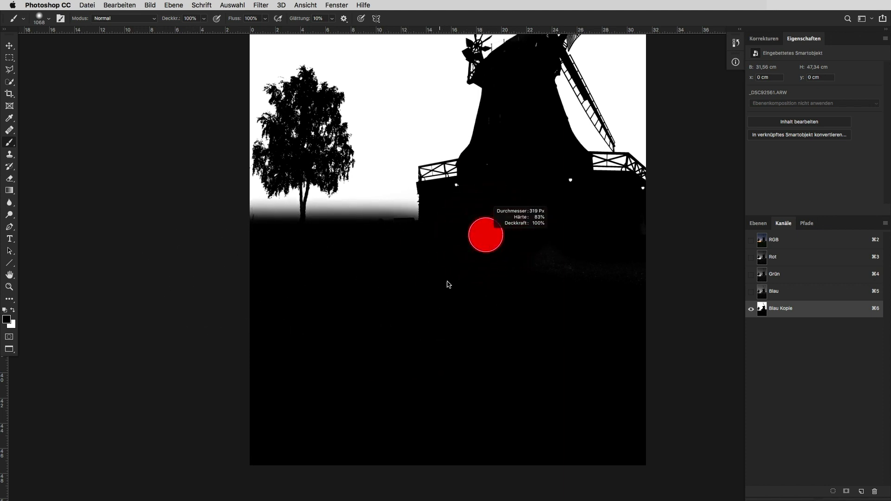
pyautogui.moveTo(505, 193); pyautogui.dragTo(462, 192)
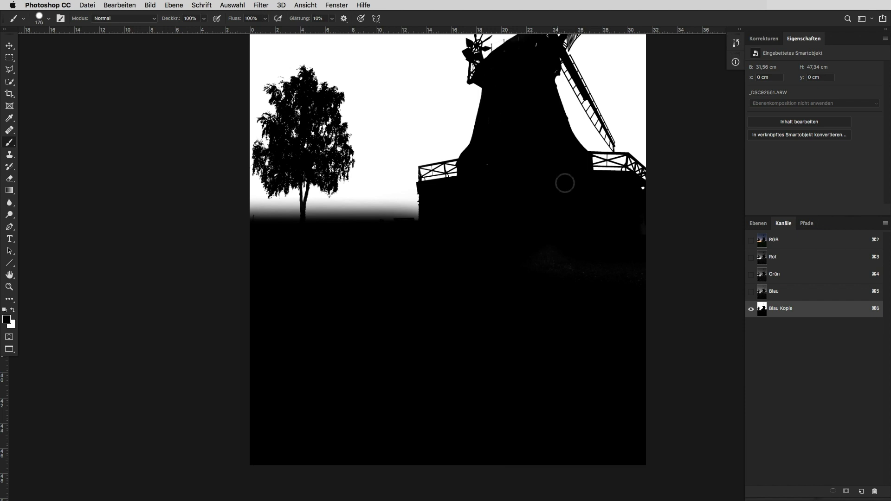
pyautogui.moveTo(583, 189); pyautogui.dragTo(503, 269)
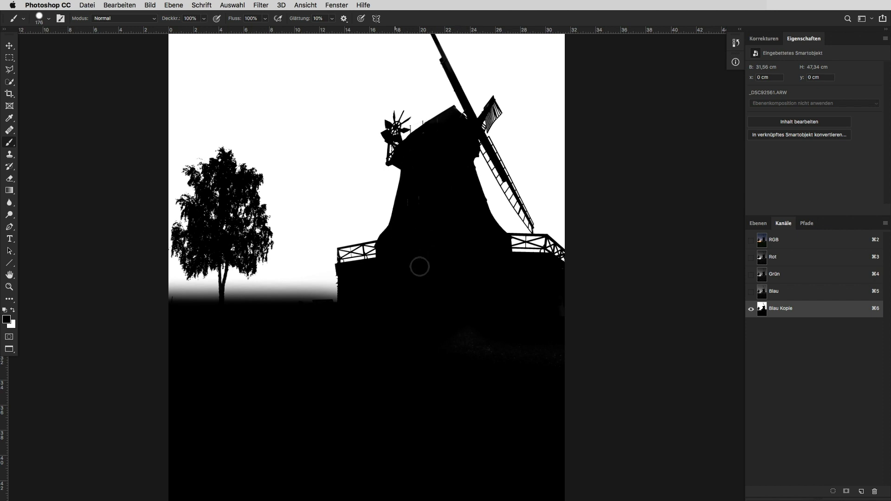
pyautogui.scroll(-2, 371, 291)
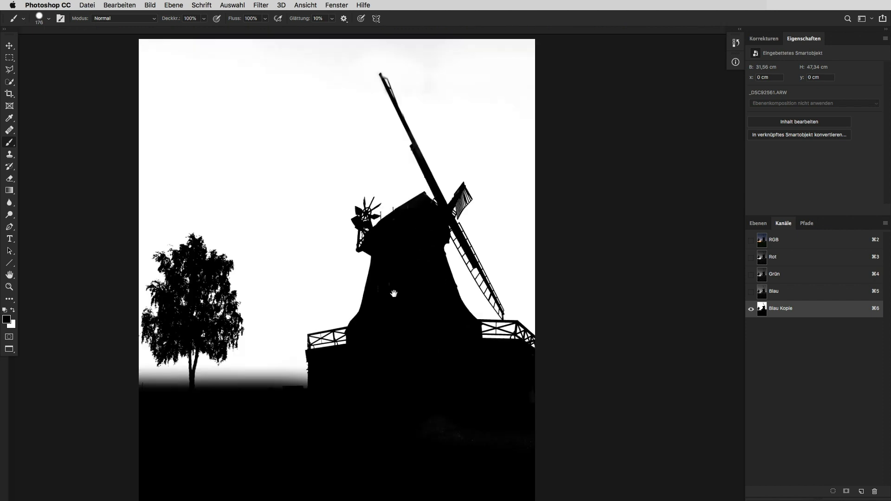
pyautogui.scroll(-2, 402, 279)
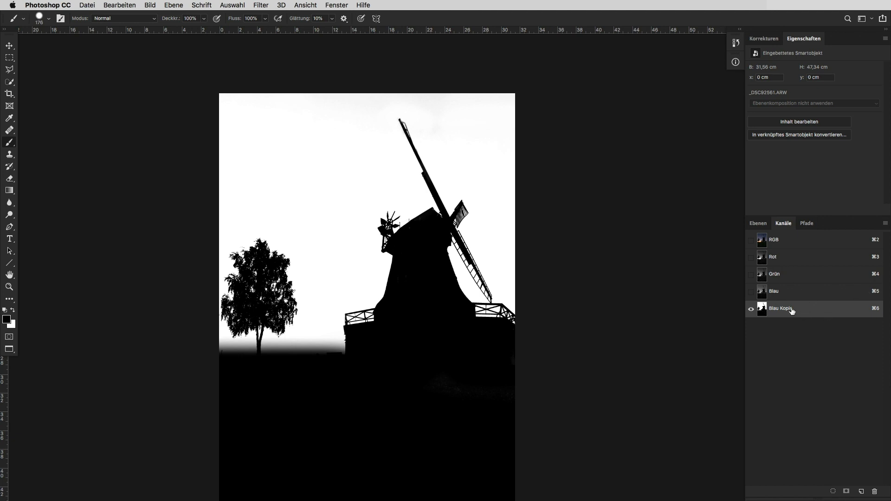
# - Load the Blau Kopie channel as a selection and return to the RGB composite in Layers
pyautogui.keyDown('super'); pyautogui.click(762, 308); pyautogui.keyUp('super')
pyautogui.click(801, 240)
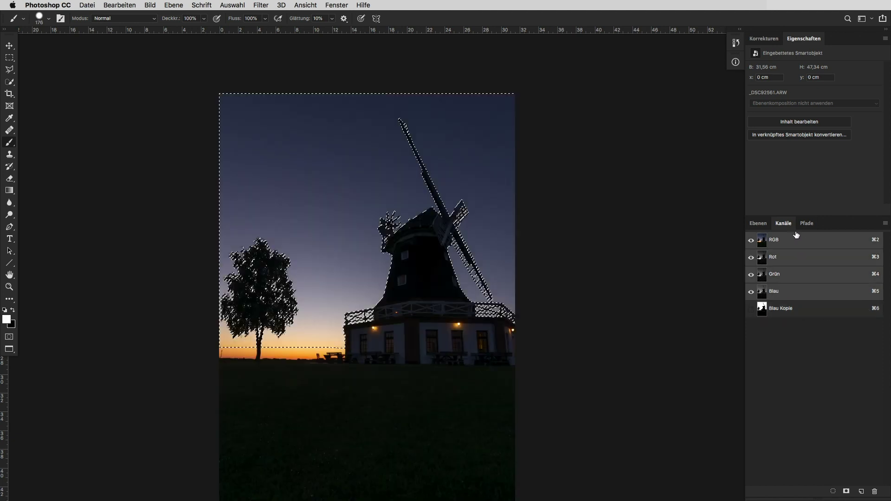
pyautogui.click(758, 223)
# - Add a sky-masked Farbbalance layer with the Cyan/Rot midtones slider at +32
pyautogui.click(763, 39)
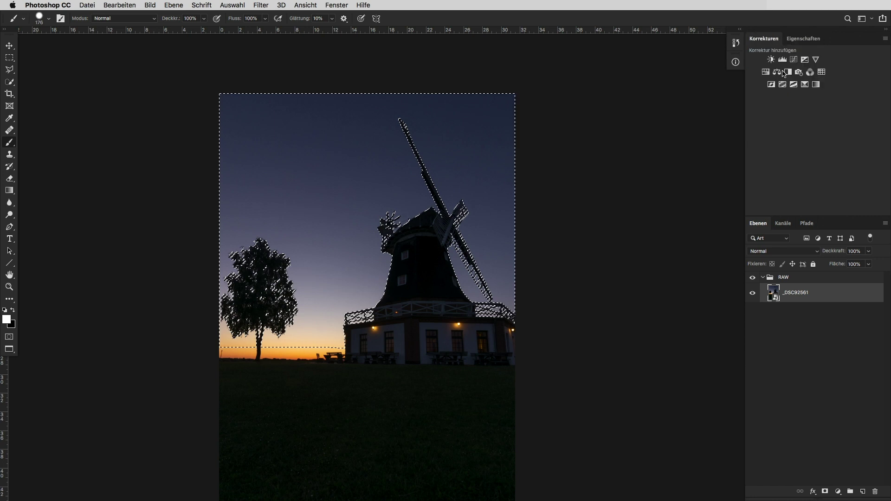
pyautogui.click(776, 73)
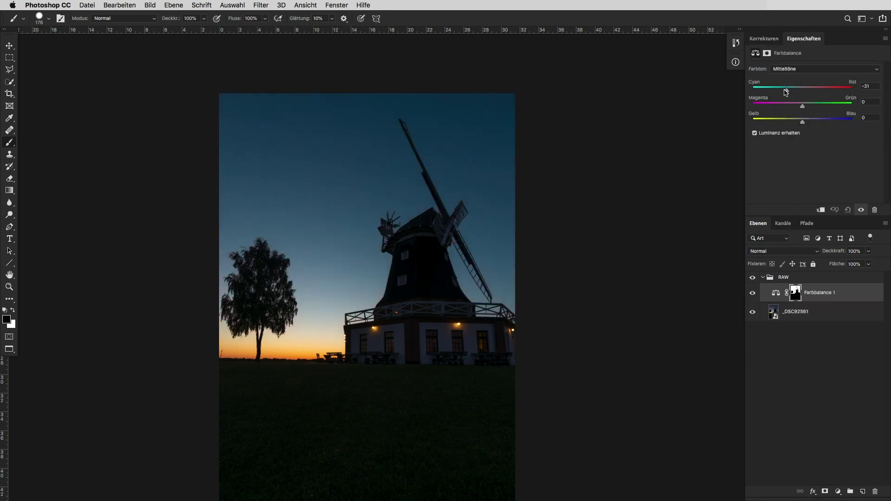
pyautogui.moveTo(751, 91); pyautogui.dragTo(809, 91)
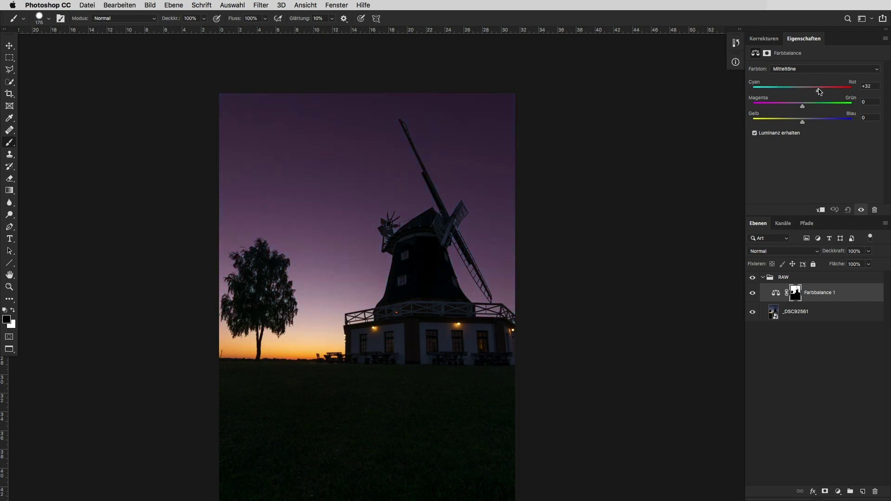